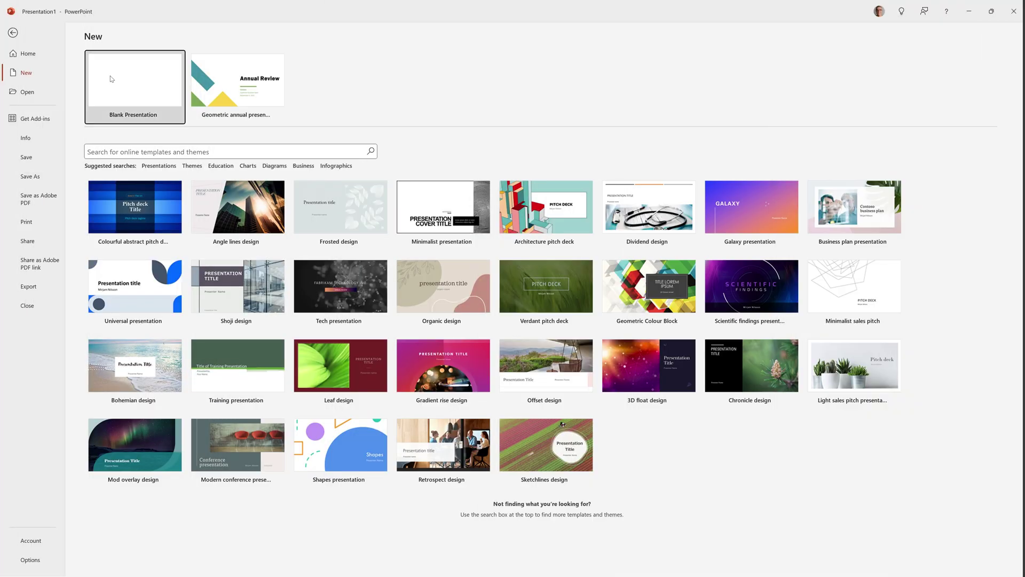
# Create a new blank presentation and switch its first slide to the Blank layout
pyautogui.click(135, 85)
pyautogui.rightClick(204, 248)
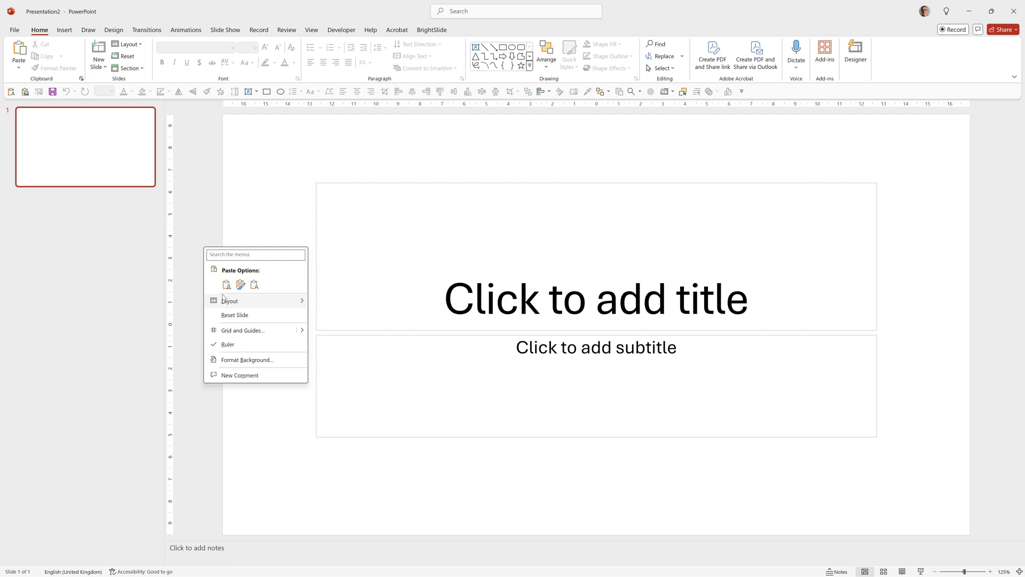
pyautogui.moveTo(224, 300)
pyautogui.click(333, 422)
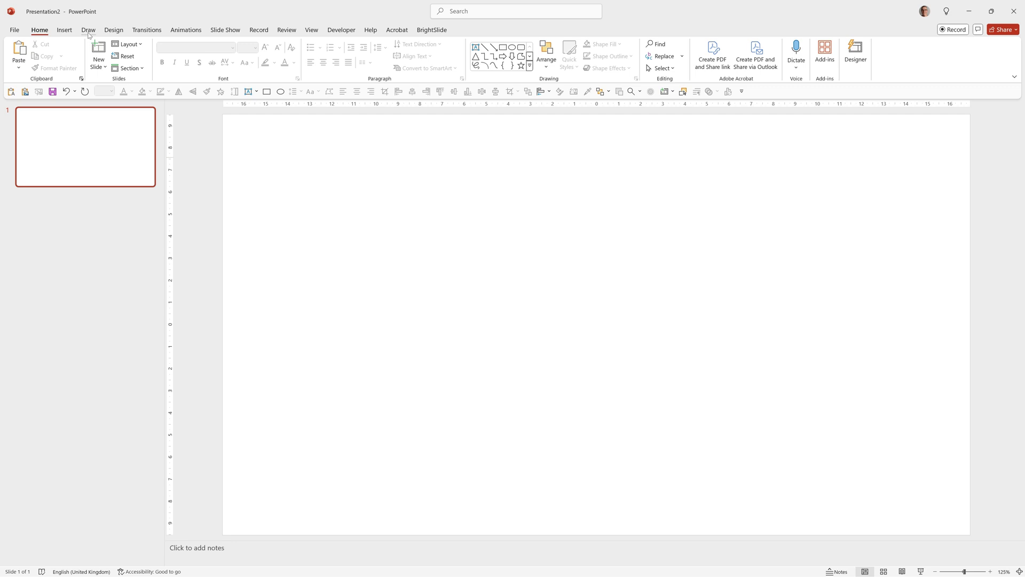
# Fill the slide background with the grey stone stock image from a 'stone' search
pyautogui.rightClick(344, 248)
pyautogui.click(392, 359)
pyautogui.click(935, 188)
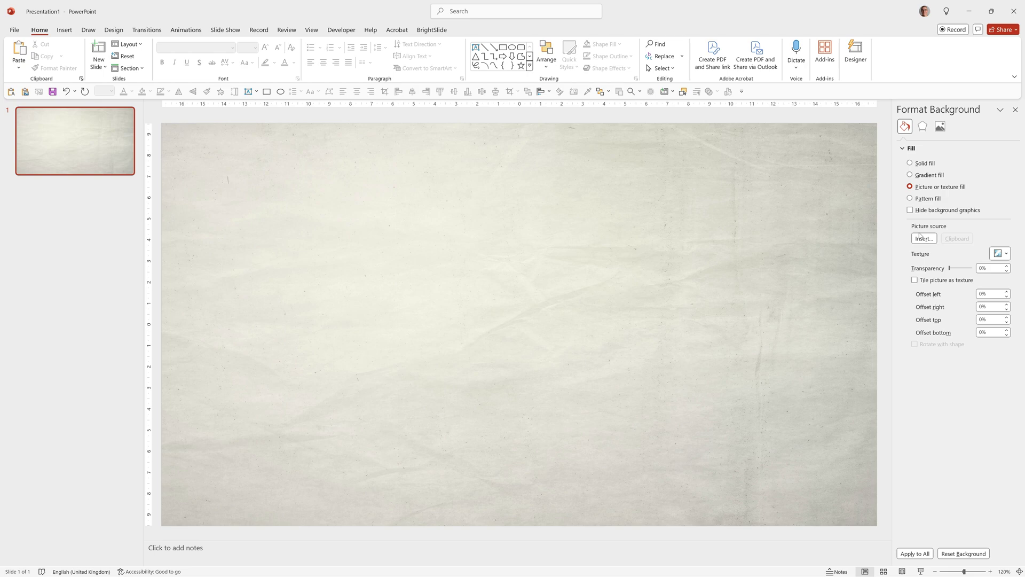
pyautogui.click(924, 239)
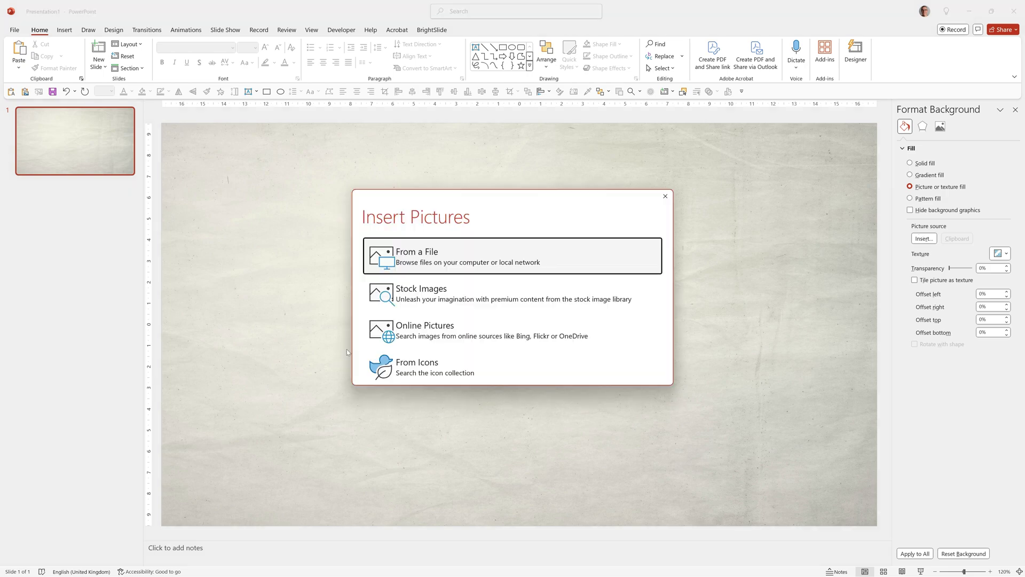
pyautogui.click(405, 286)
pyautogui.write('stone')
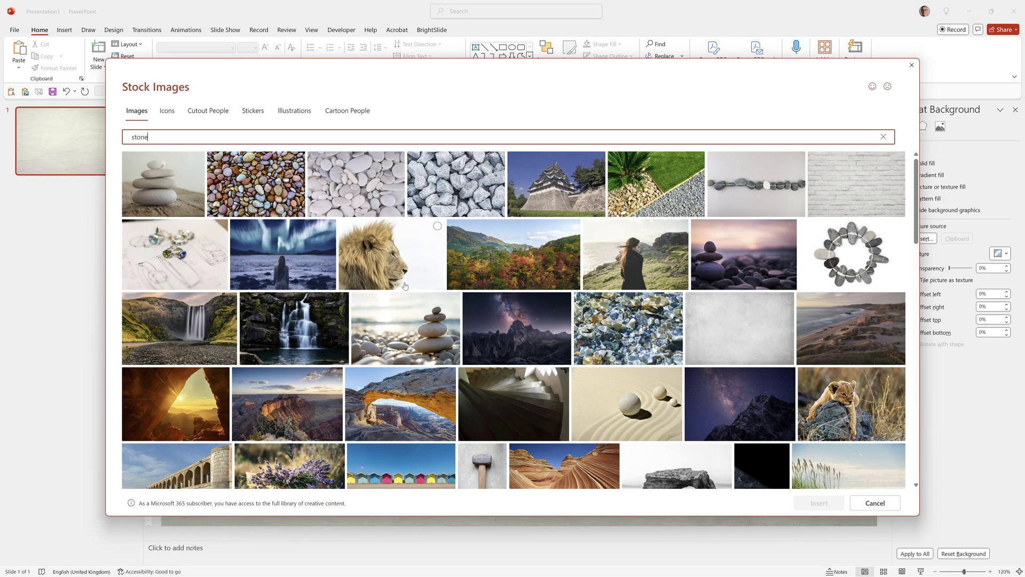
pyautogui.scroll(-6, 735, 326)
pyautogui.scroll(-2, 736, 325)
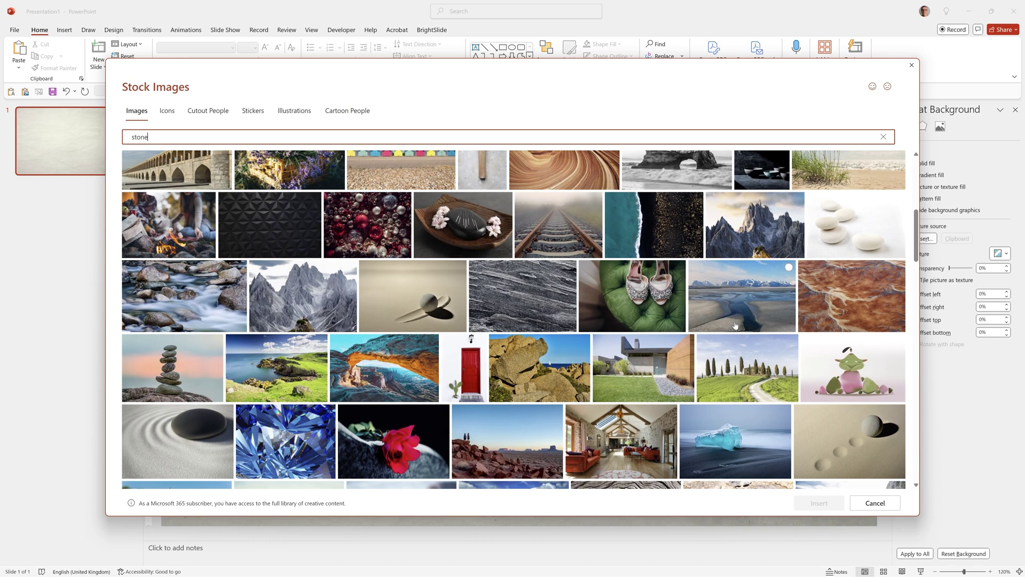
pyautogui.scroll(-10, 735, 325)
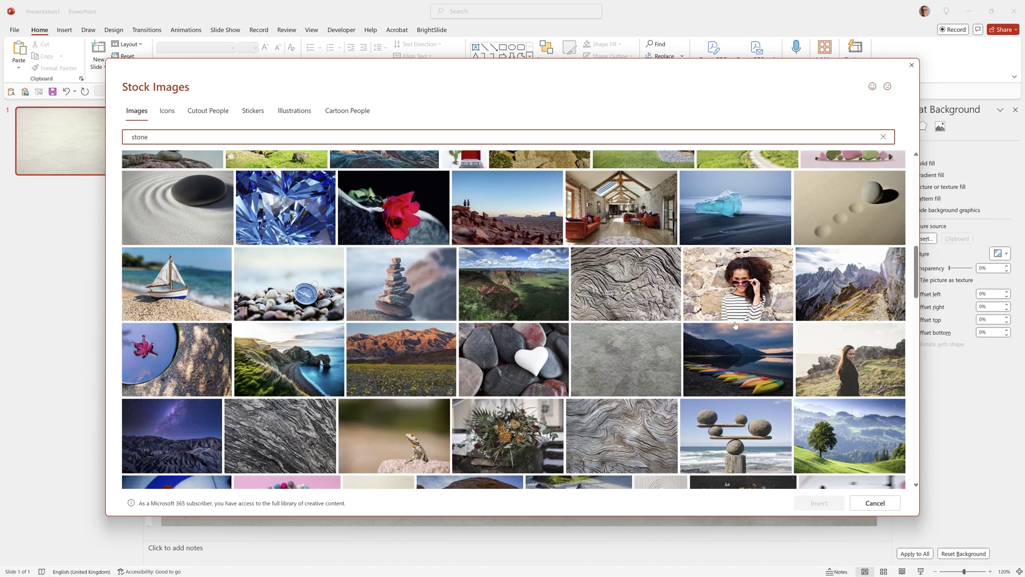
pyautogui.click(610, 367)
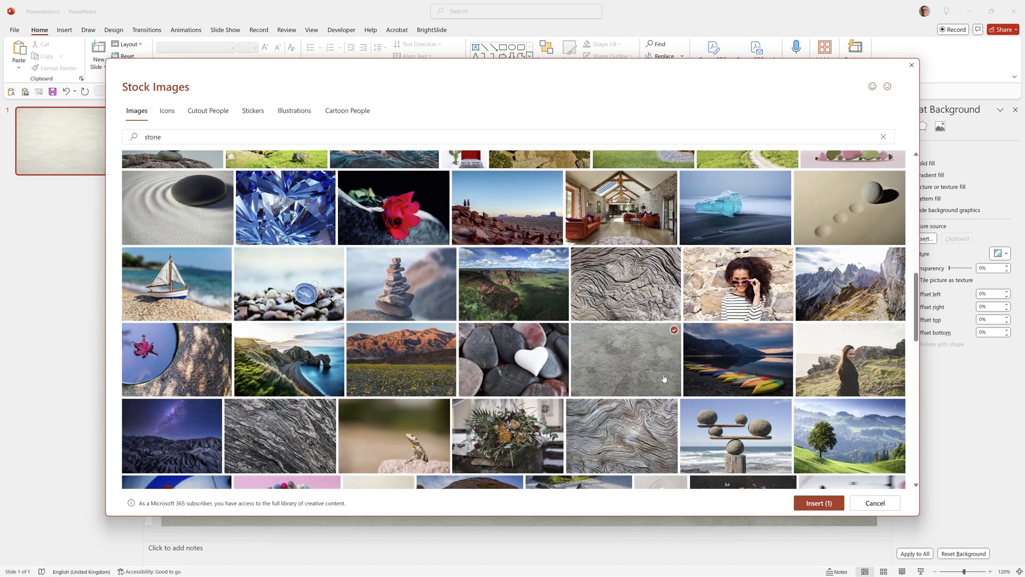
pyautogui.click(816, 502)
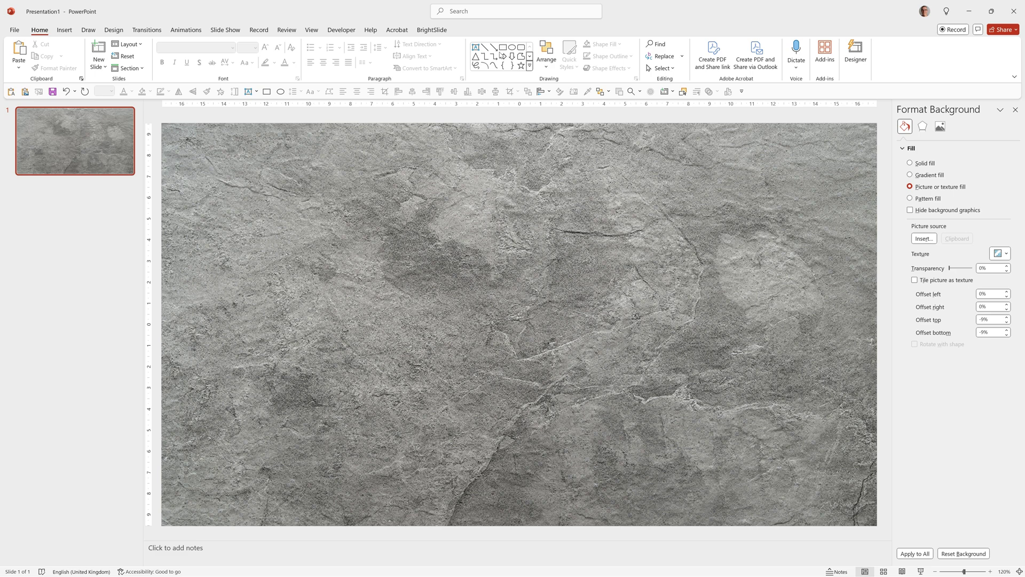
# Add a text box reading STONE in Figtree Black at size 200
pyautogui.click(476, 48)
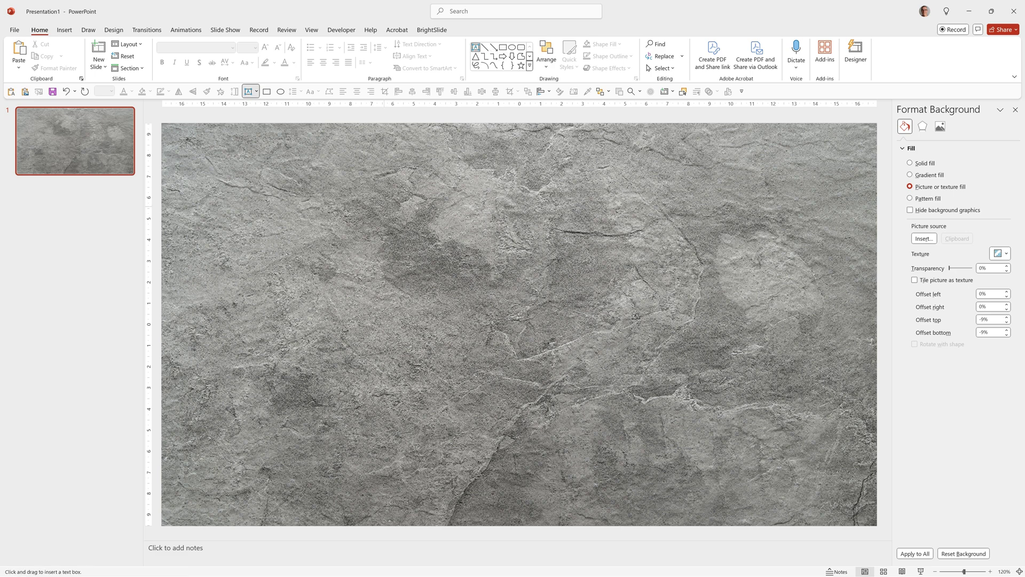
pyautogui.click(360, 289)
pyautogui.write('S')
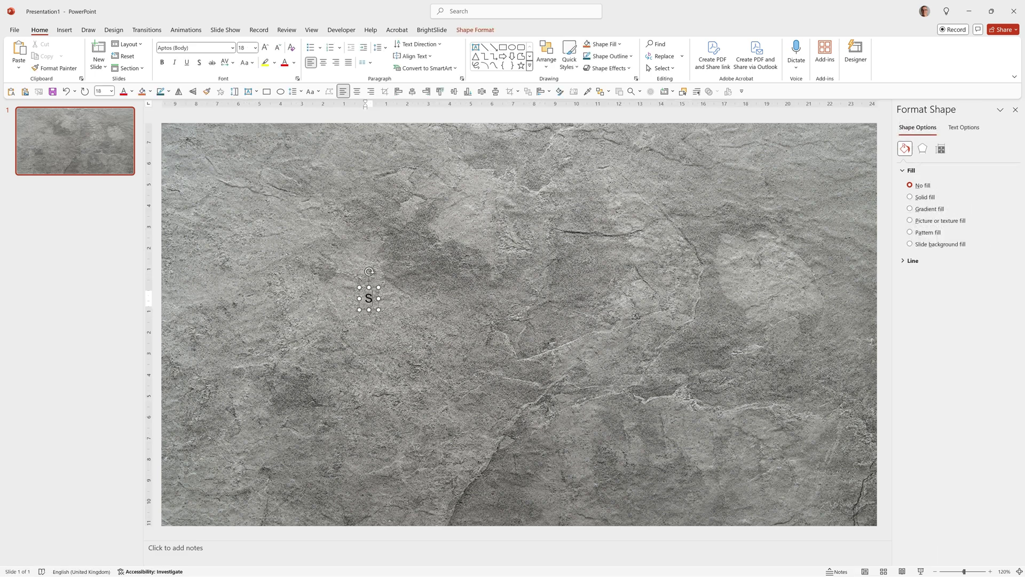
pyautogui.write('TONE')
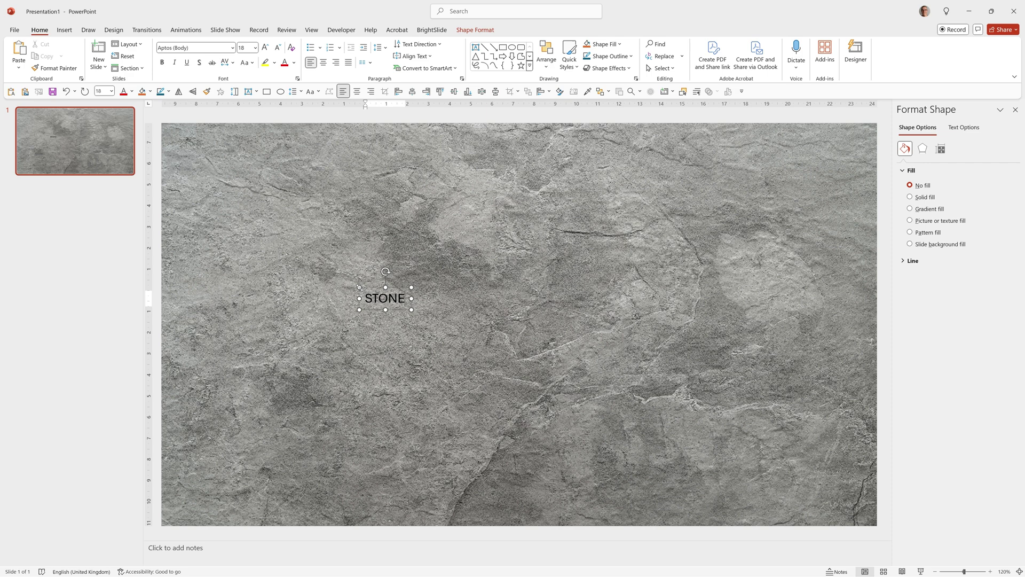
pyautogui.press('Escape')
pyautogui.click(199, 48)
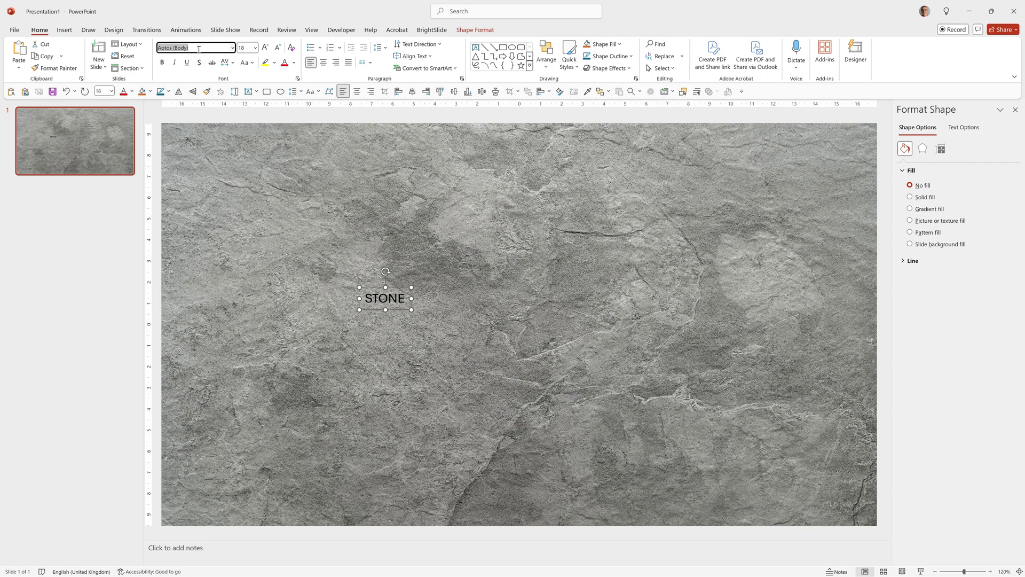
pyautogui.write('Figtree Black')
pyautogui.press('Return')
pyautogui.click(244, 48)
pyautogui.write('200')
pyautogui.press('Return')
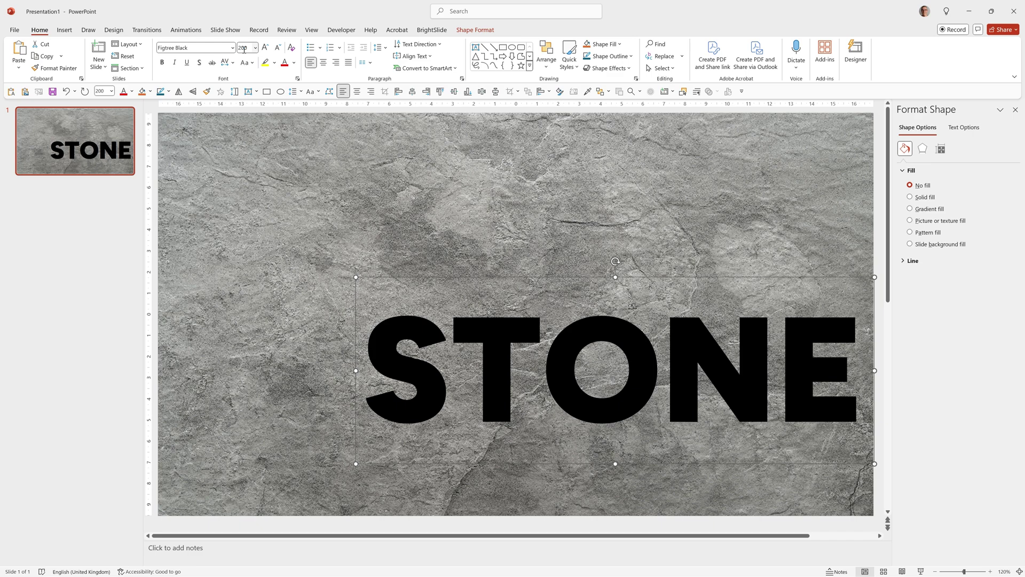
# Align the STONE text box to the centre and middle of the slide
pyautogui.click(546, 53)
pyautogui.moveTo(567, 225)
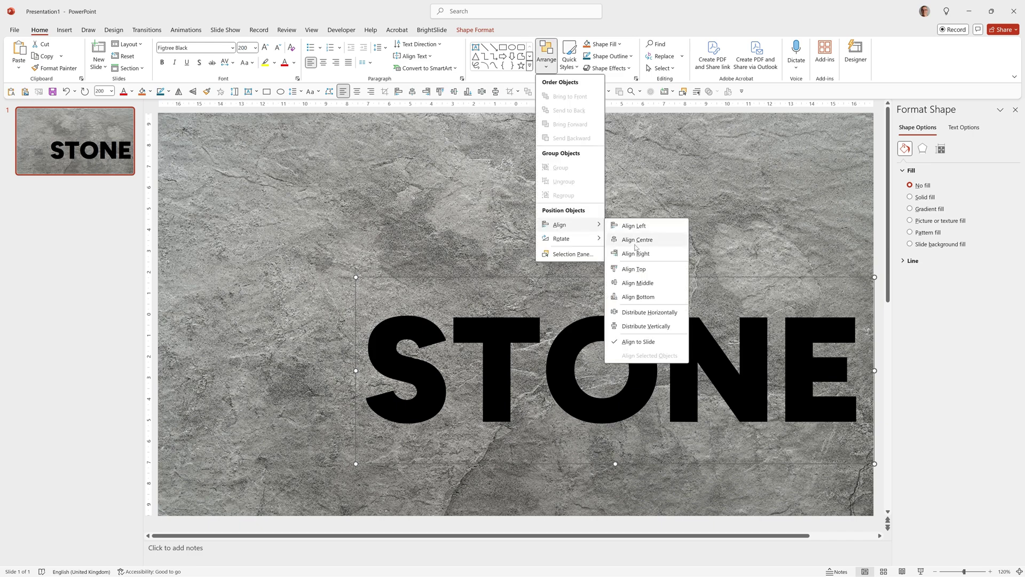
pyautogui.click(657, 240)
pyautogui.click(546, 53)
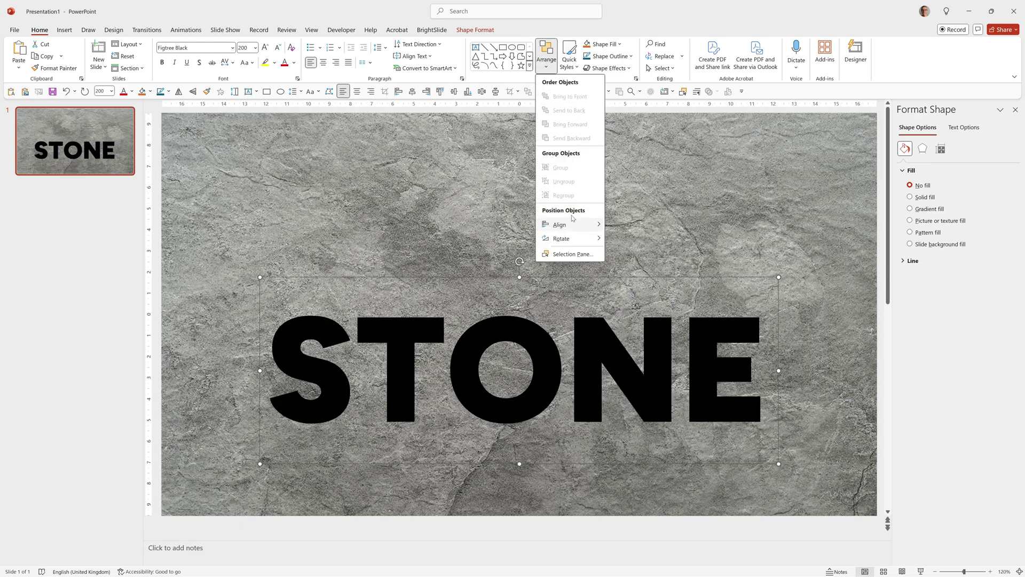
pyautogui.click(644, 283)
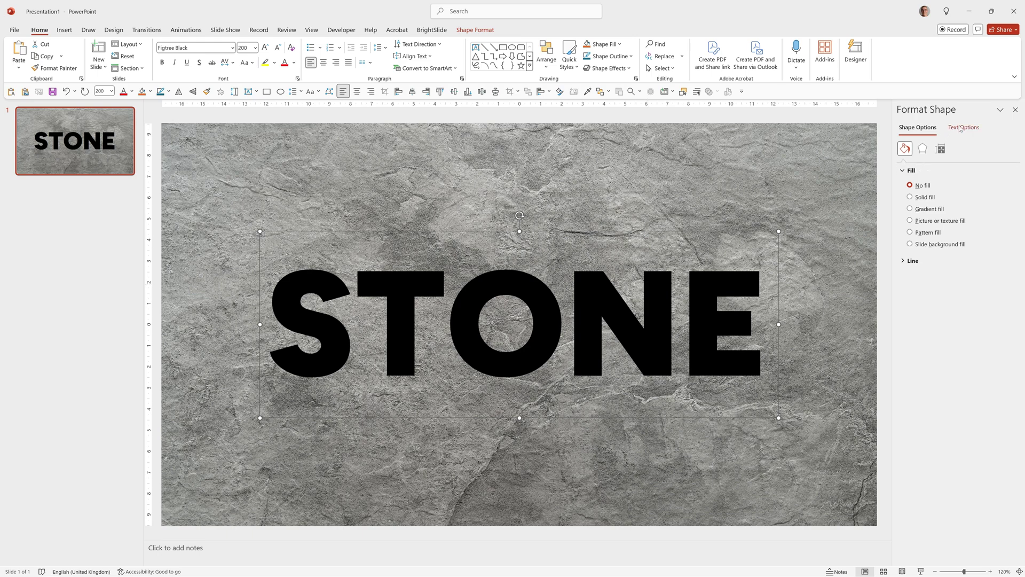
# Fill the STONE letters with the grey stone stock image from a 'stone' search
pyautogui.click(960, 128)
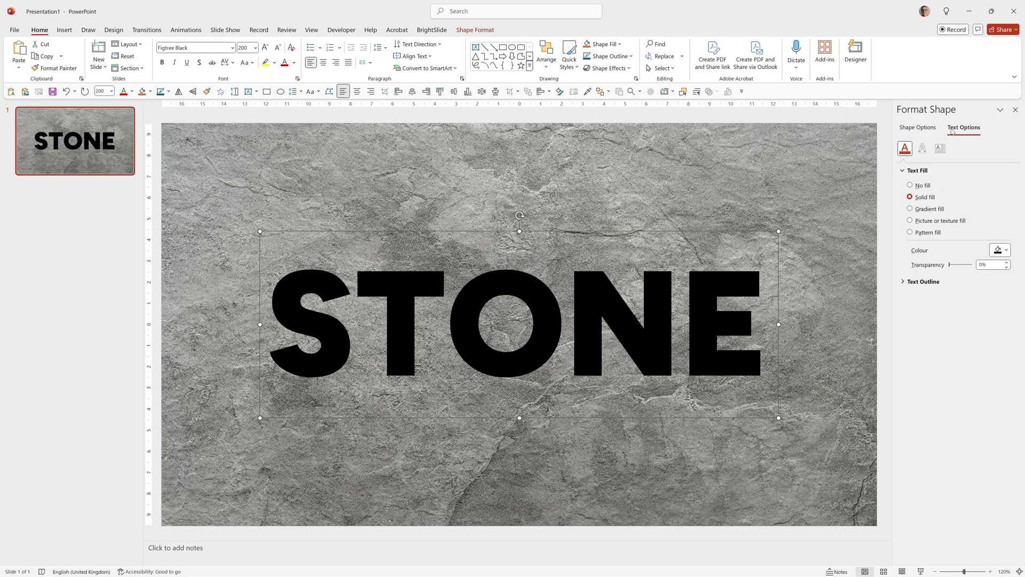
pyautogui.click(911, 221)
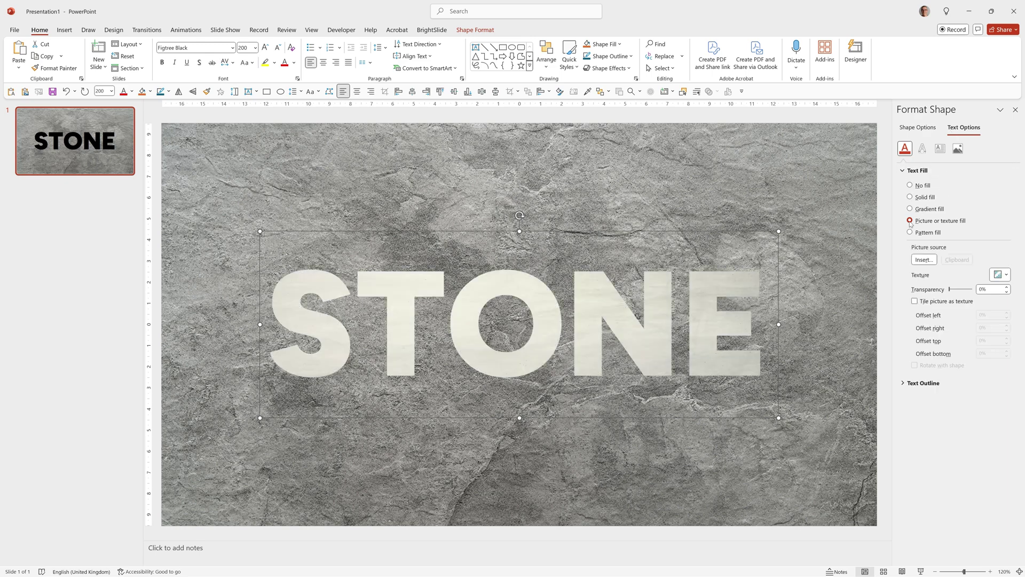
pyautogui.click(923, 259)
pyautogui.click(434, 298)
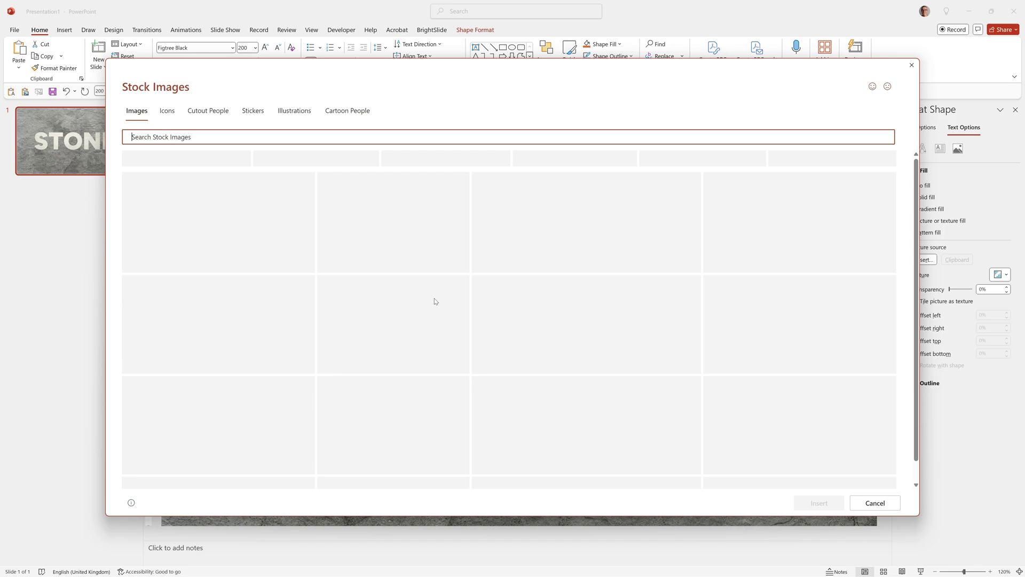
pyautogui.write('stone')
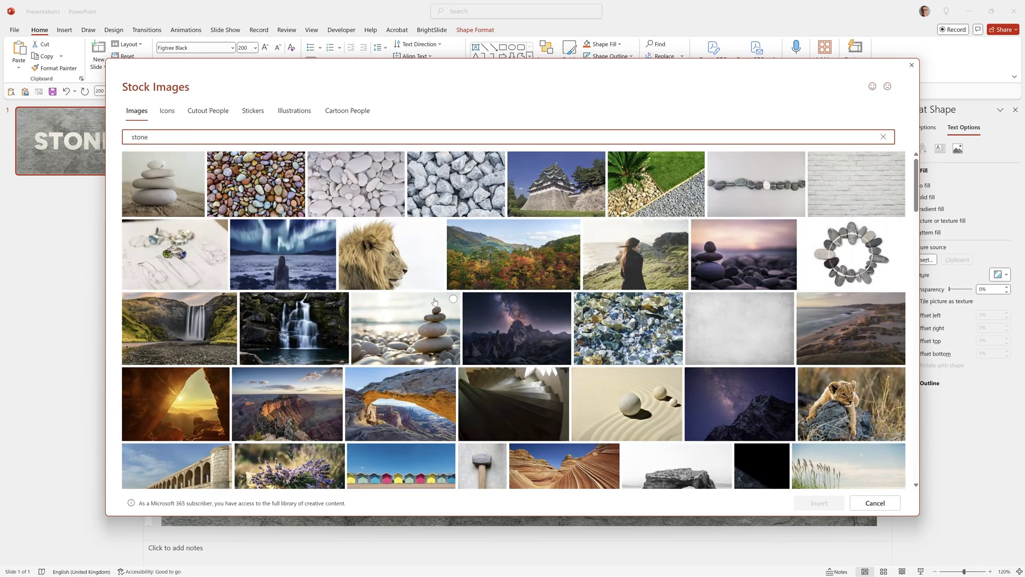
pyautogui.scroll(-5, 454, 301)
pyautogui.scroll(-5, 565, 328)
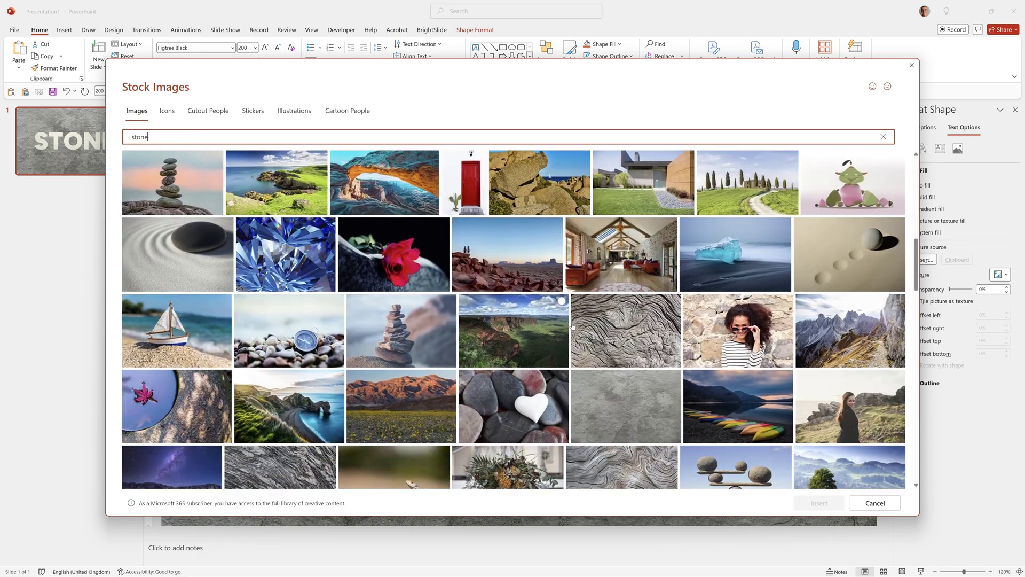
pyautogui.doubleClick(625, 408)
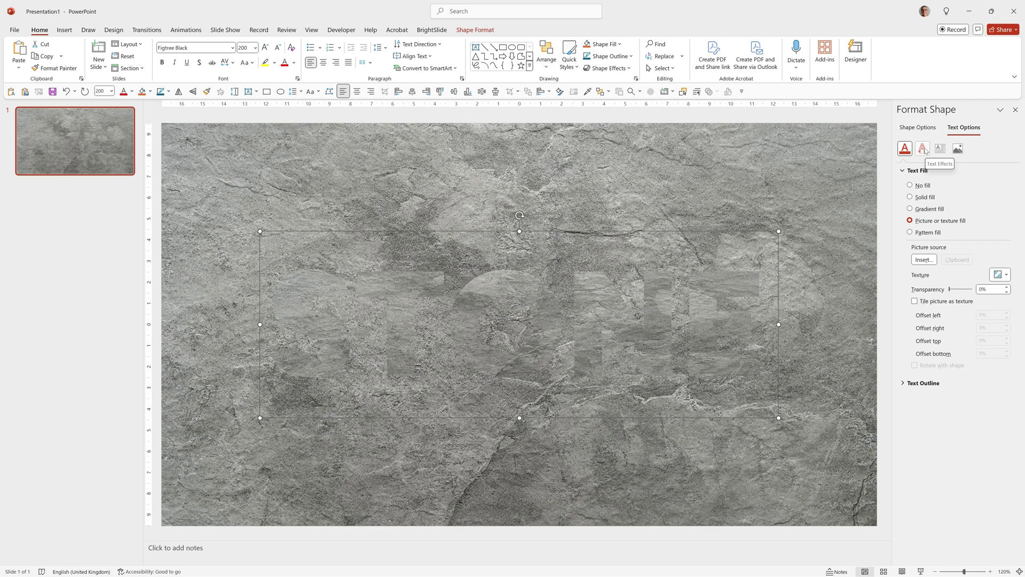
# Give the STONE letters a 20 x 20 pt top bevel and 14 pt depth
pyautogui.click(924, 150)
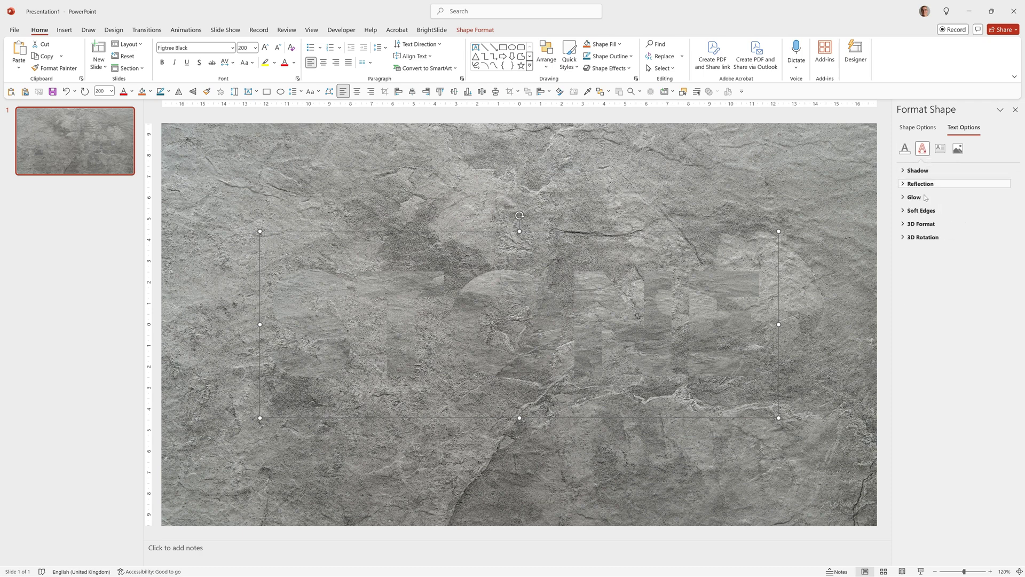
pyautogui.click(913, 225)
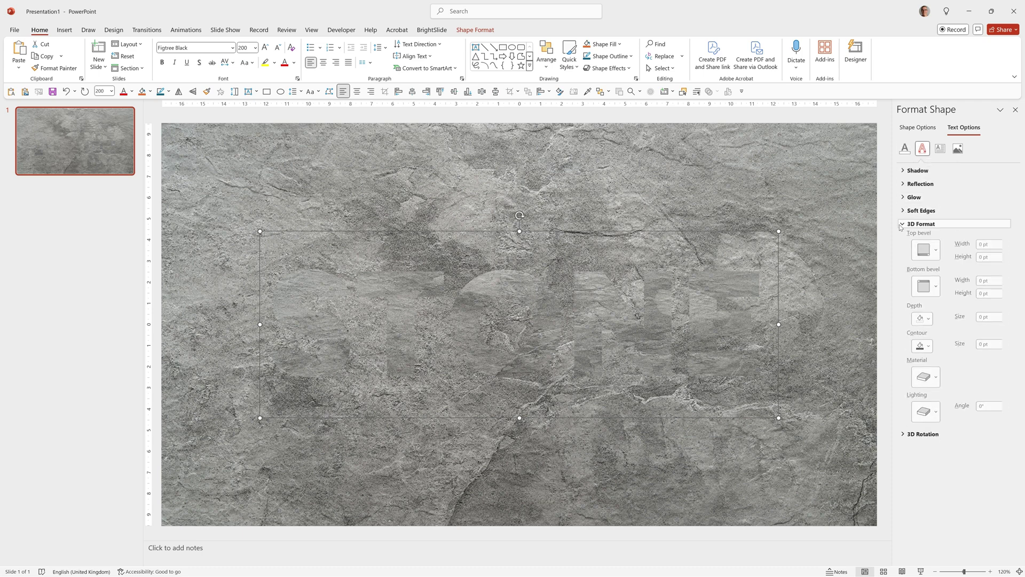
pyautogui.click(924, 253)
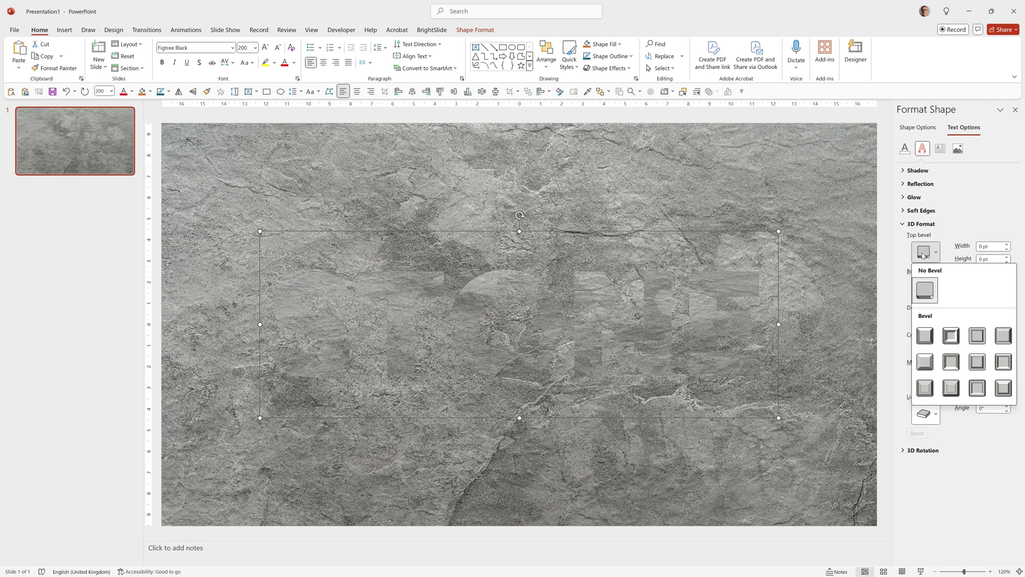
pyautogui.click(925, 366)
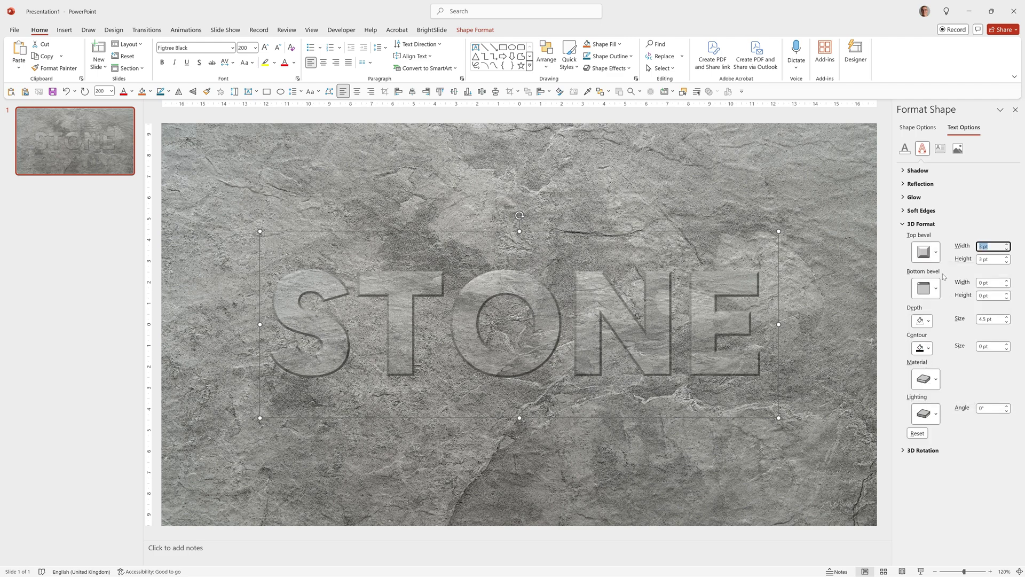
pyautogui.write('20')
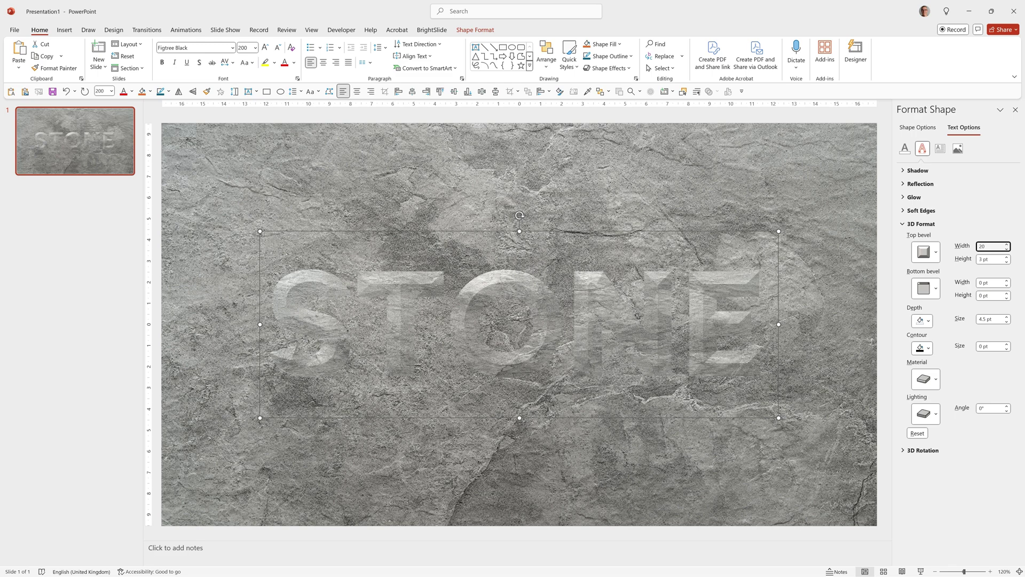
pyautogui.press('Tab')
pyautogui.write('20')
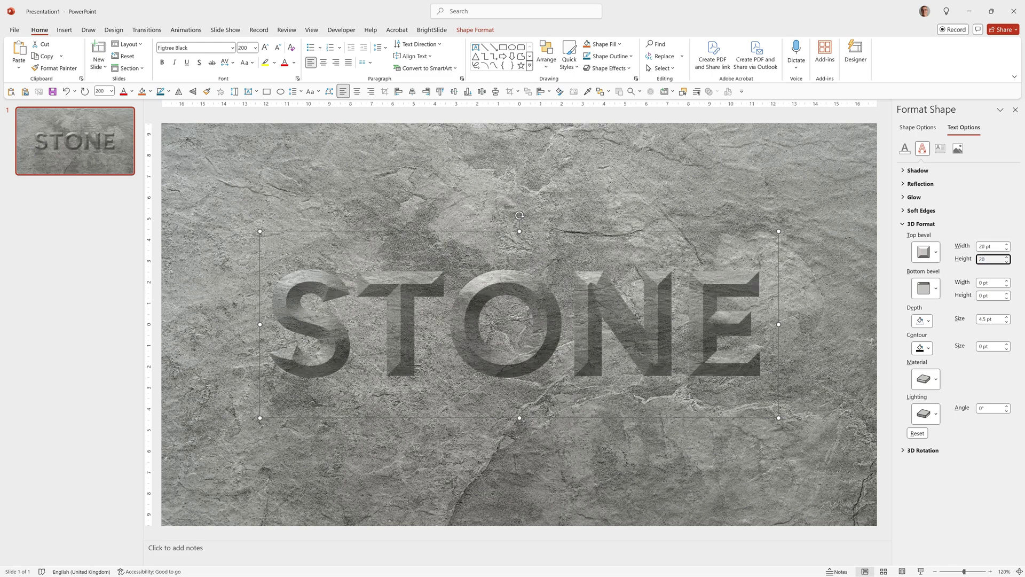
pyautogui.click(969, 324)
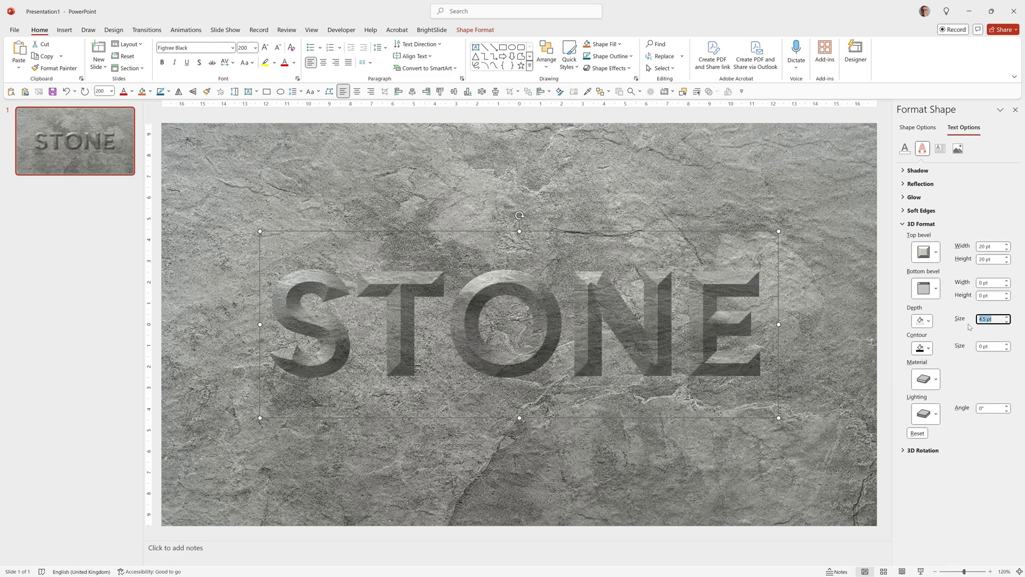
pyautogui.write('14')
pyautogui.press('Tab')
# Apply Harsh lighting to the STONE letters with a 45° angle
pyautogui.click(930, 412)
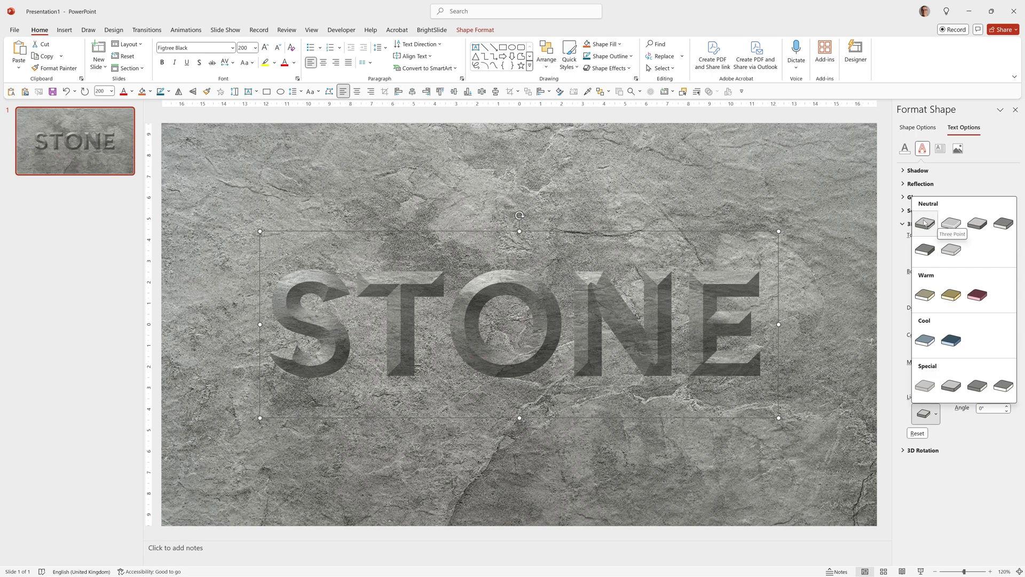
pyautogui.click(1003, 223)
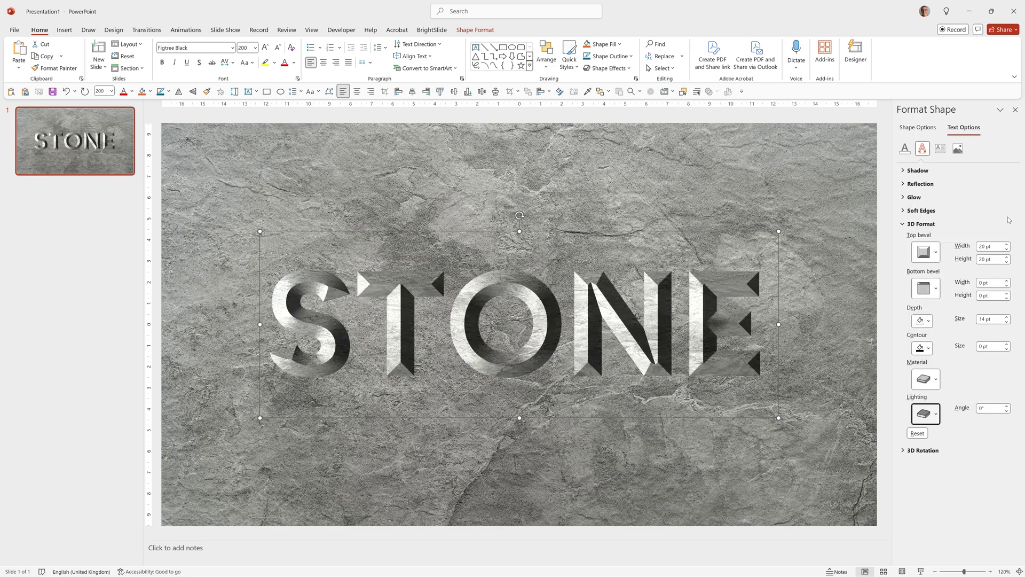
pyautogui.click(955, 411)
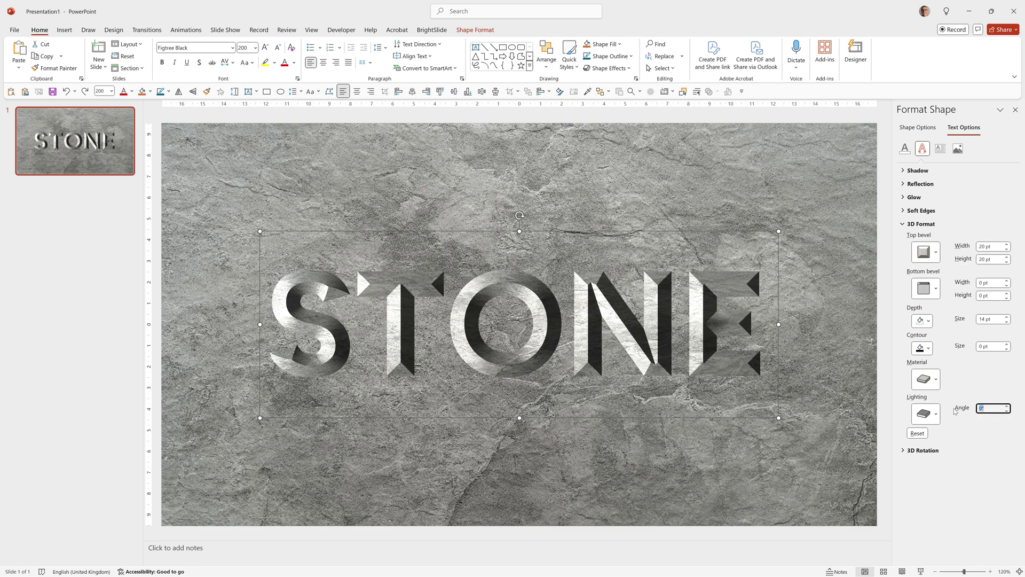
pyautogui.press('Up')
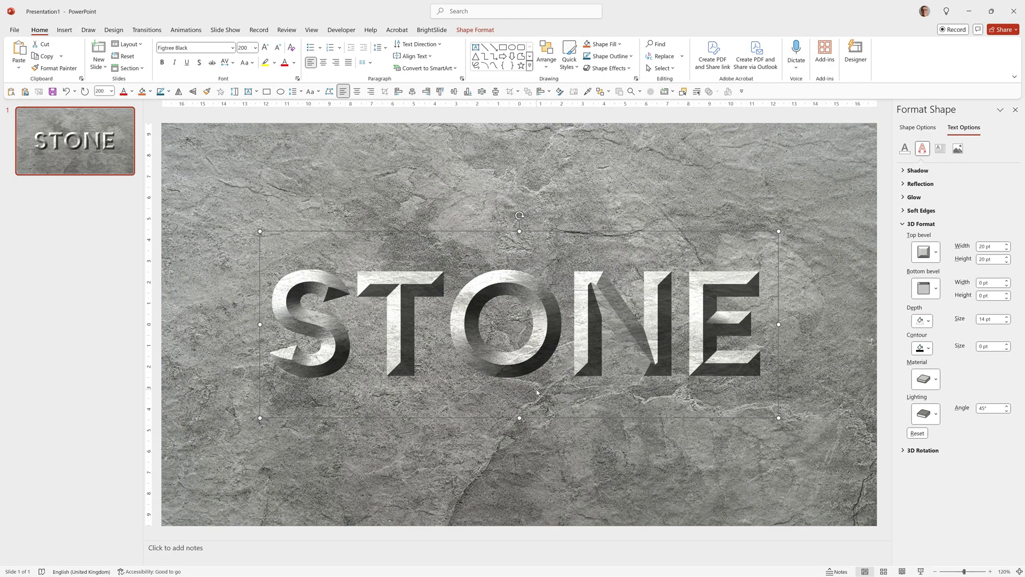
pyautogui.click(537, 392)
pyautogui.hotkey('ctrl', 'a')
pyautogui.write('EAS')
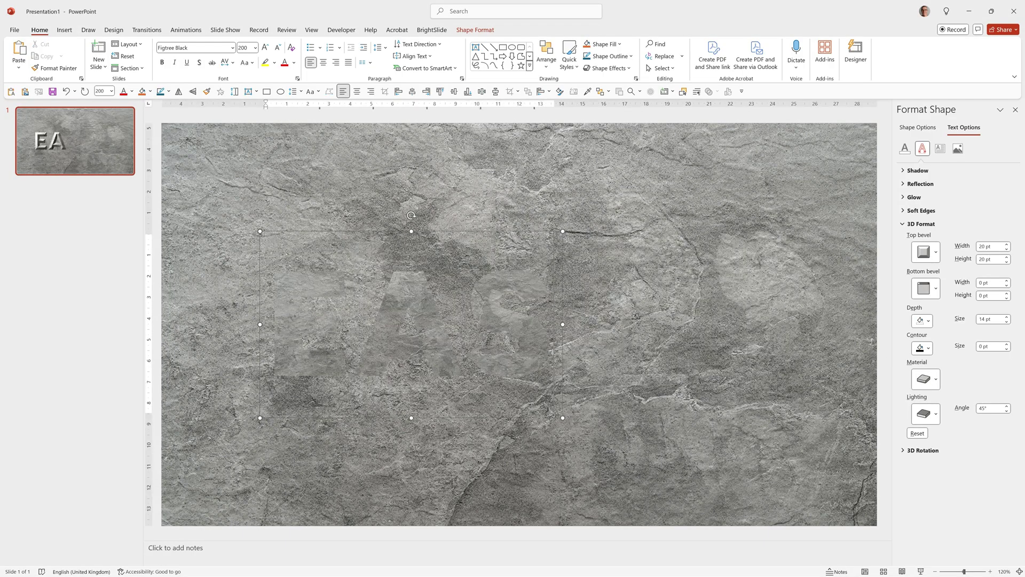
pyautogui.write('Y')
pyautogui.click(218, 372)
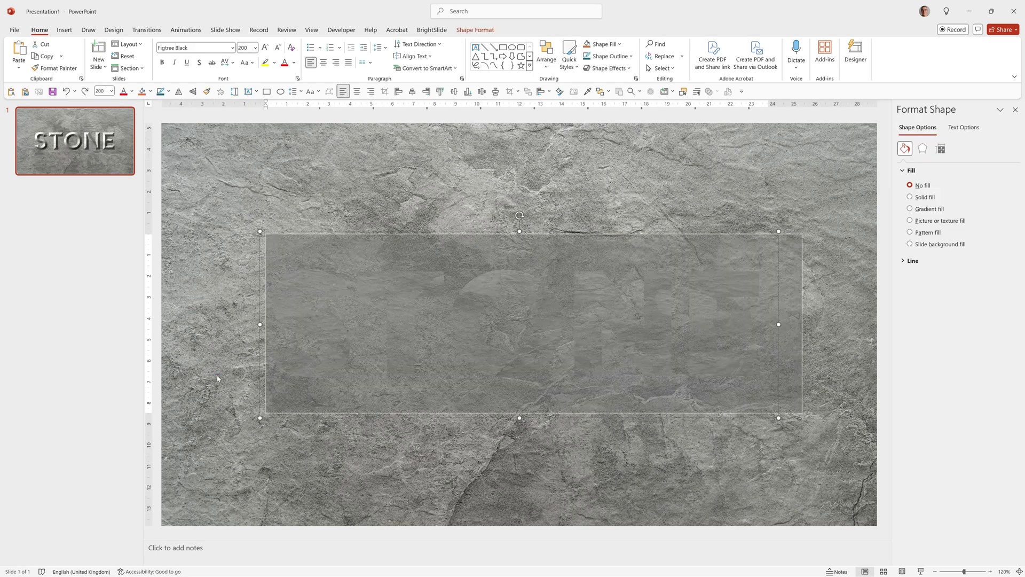
pyautogui.click(218, 378)
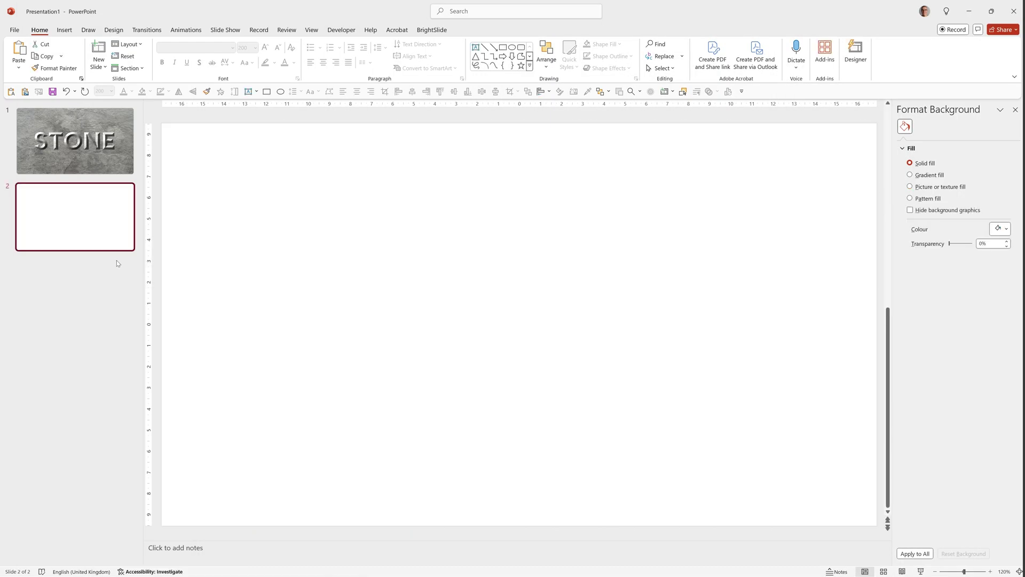
# Set slide 2's background to the brown cardboard image from a 'paper texture' stock search
pyautogui.click(911, 187)
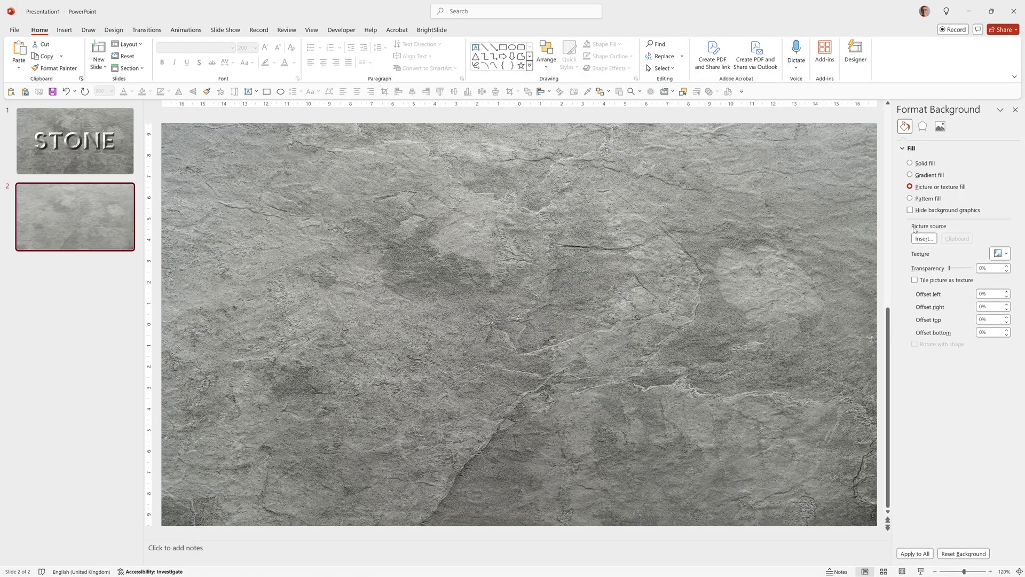
pyautogui.click(923, 239)
pyautogui.click(488, 301)
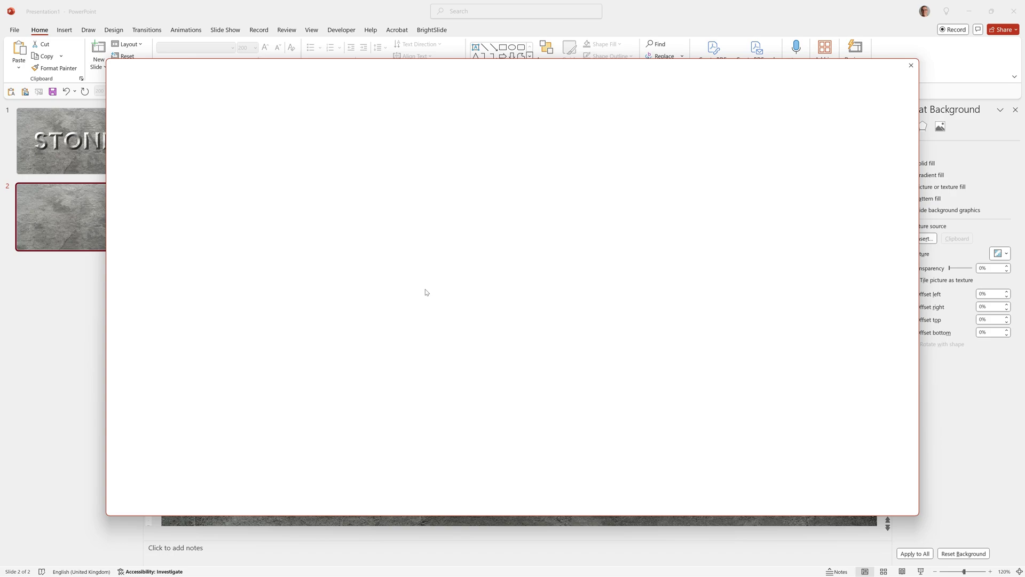
pyautogui.write('paper')
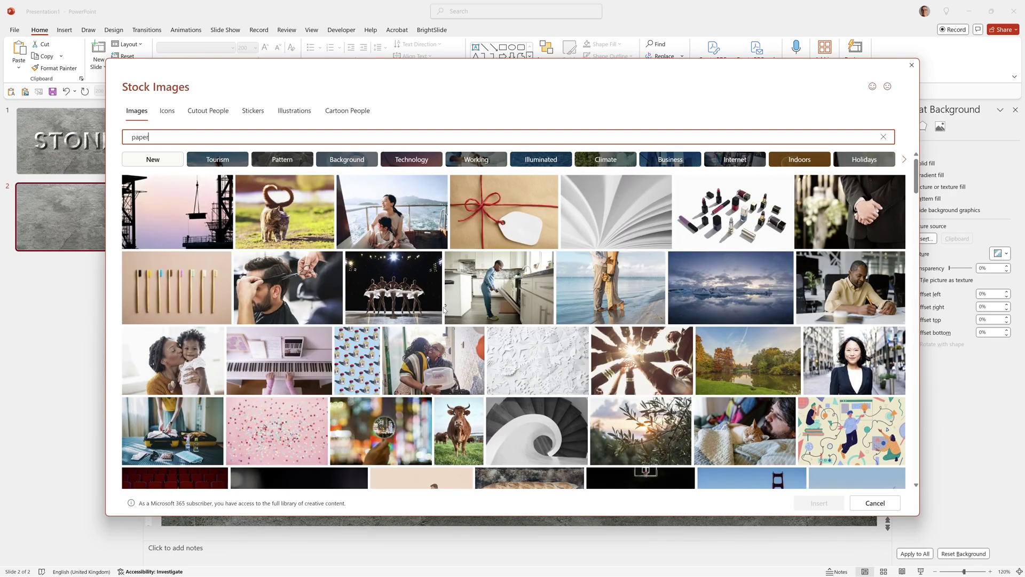
pyautogui.write(' texture')
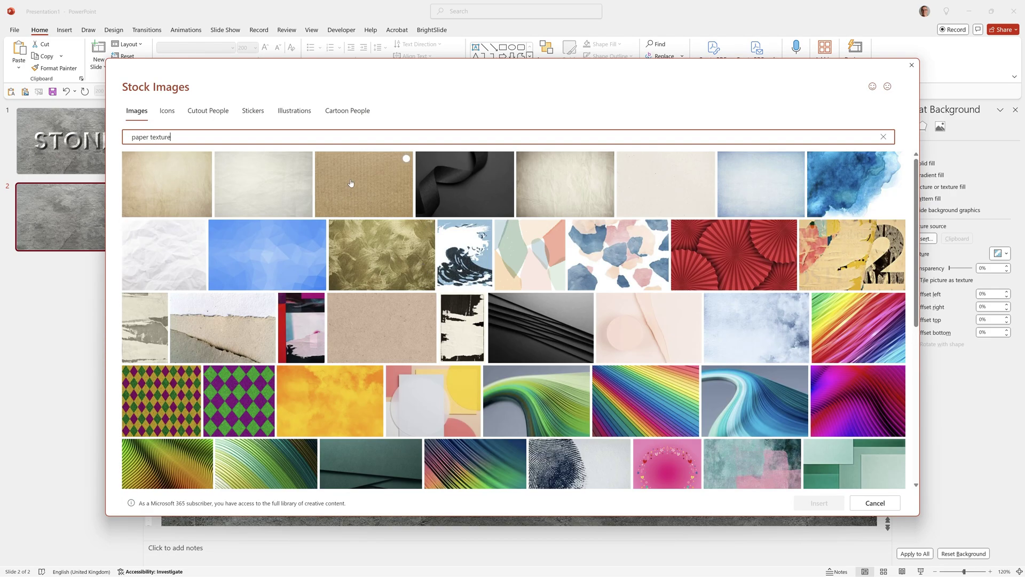
pyautogui.click(407, 158)
pyautogui.click(809, 503)
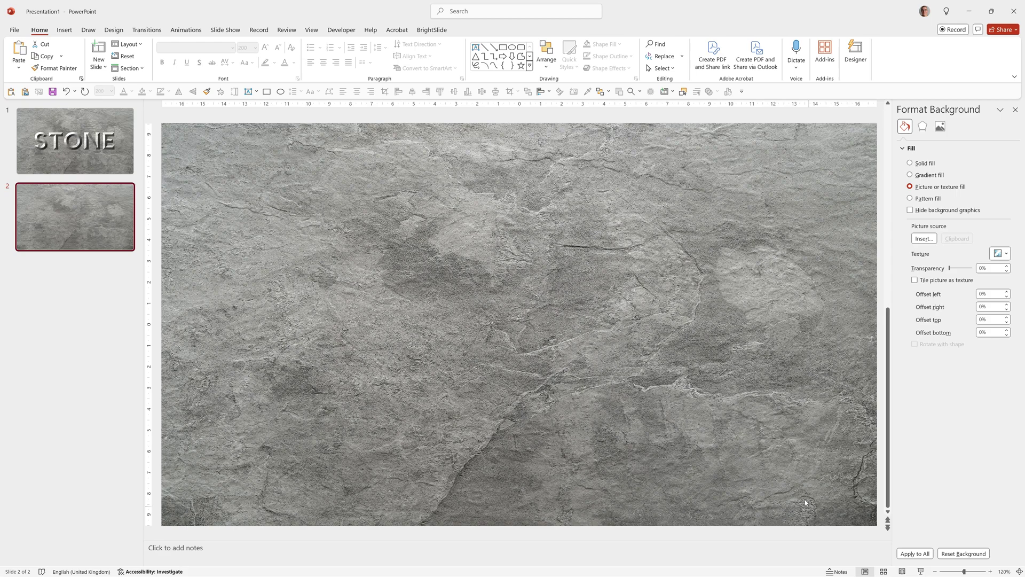
# Type PAPER and format it in Figtree Black at size 200
pyautogui.write('PAPER')
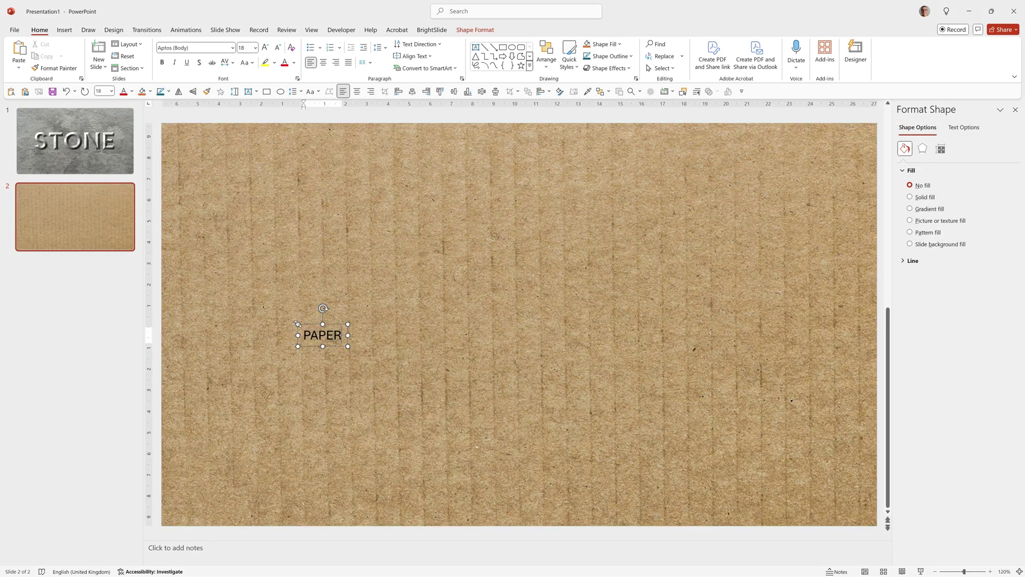
pyautogui.hotkey('ctrl', 'a')
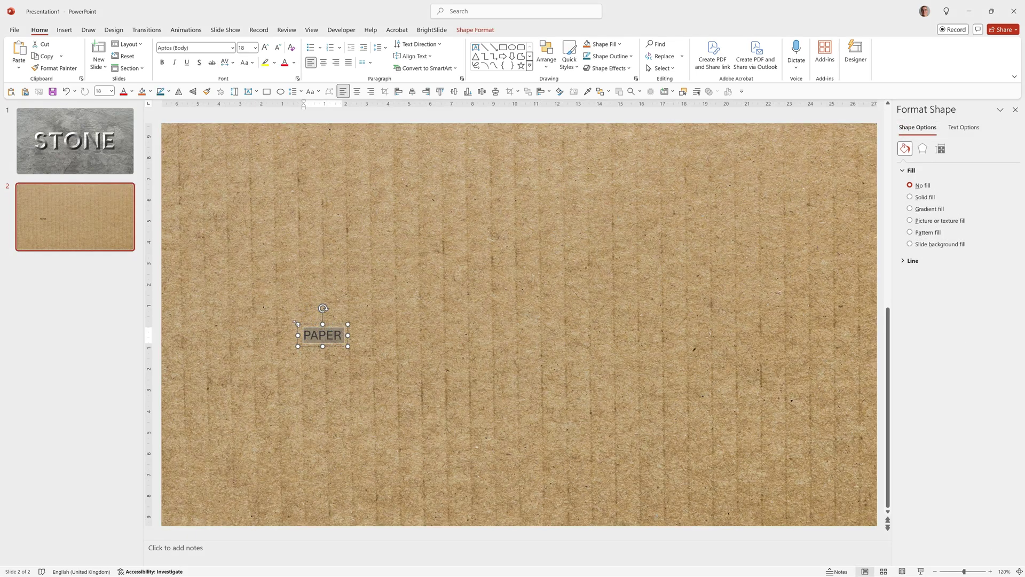
pyautogui.click(205, 48)
pyautogui.write('Figtree Black')
pyautogui.press('Tab')
pyautogui.write('200')
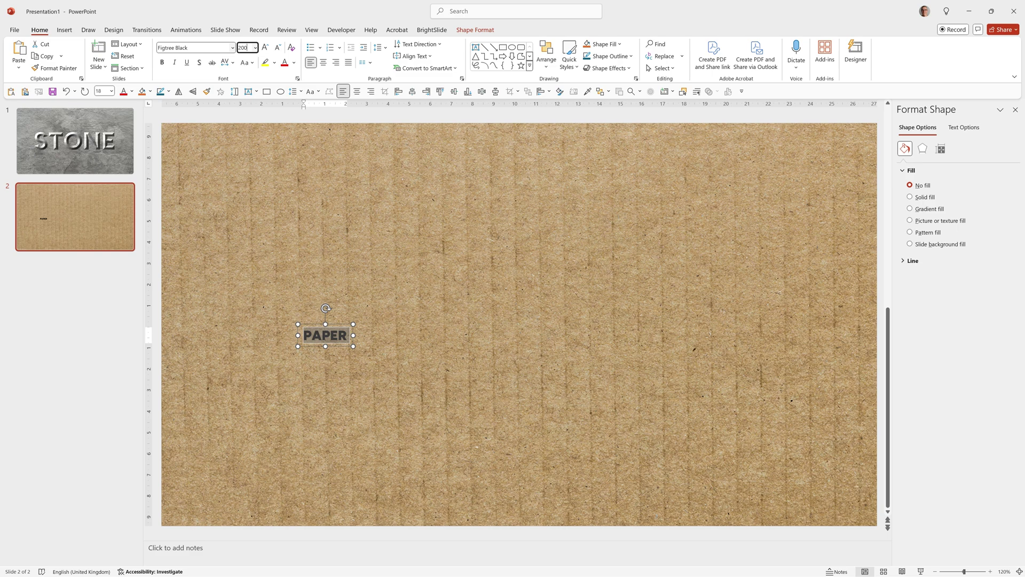
pyautogui.press('Return')
# Align the PAPER text box to the centre and middle of the slide
pyautogui.click(546, 59)
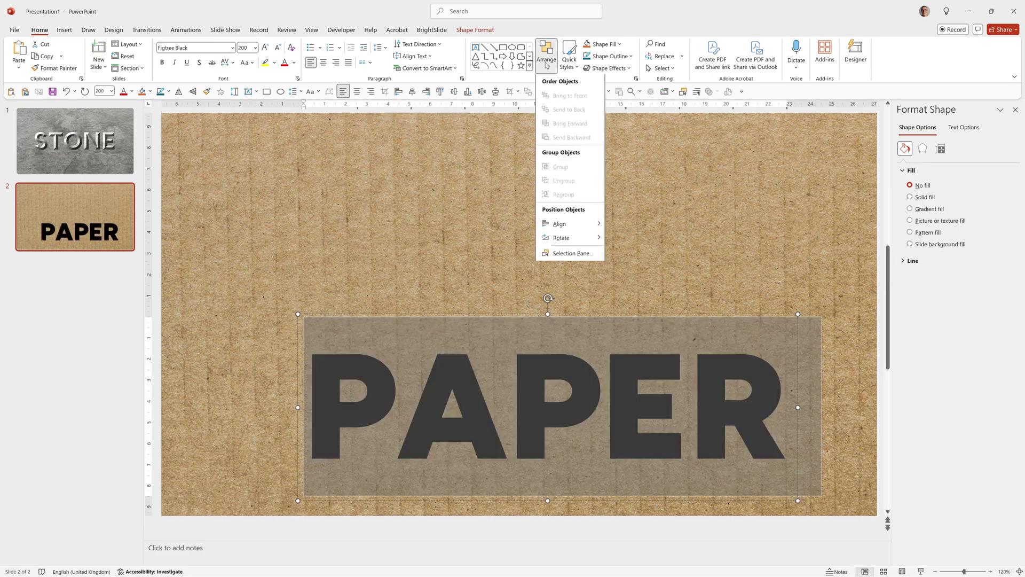
pyautogui.moveTo(596, 226)
pyautogui.click(662, 240)
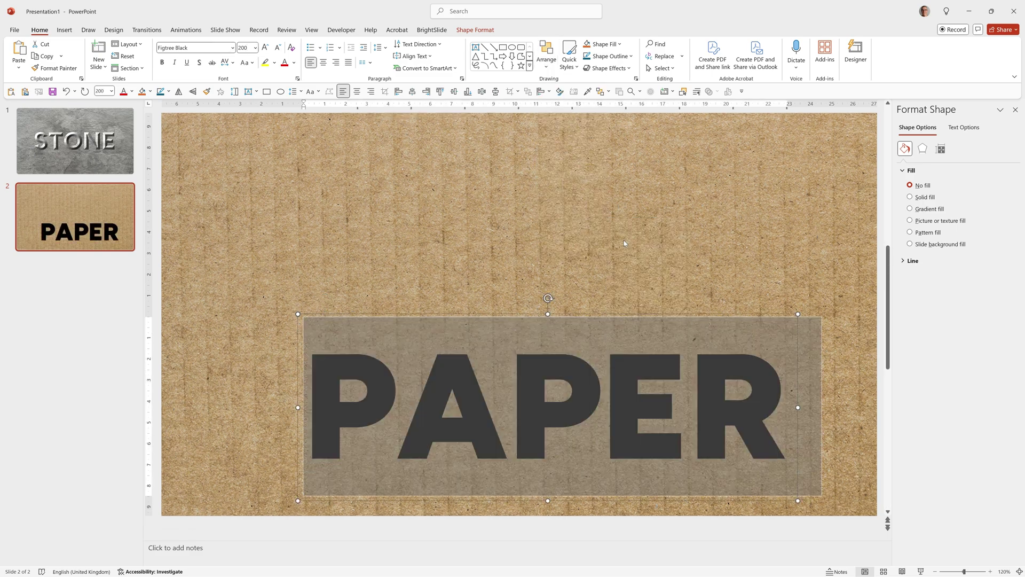
pyautogui.click(546, 59)
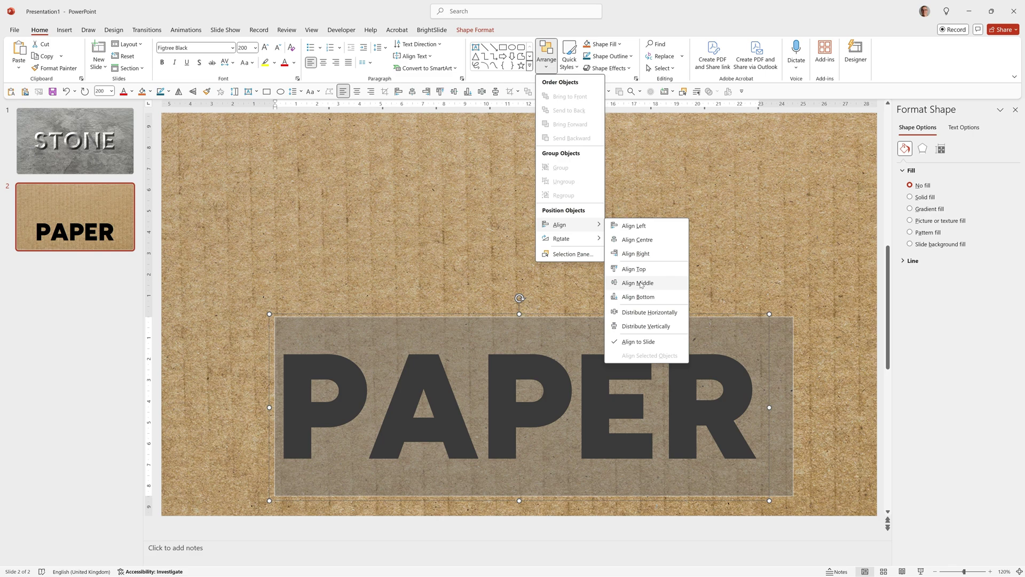
pyautogui.click(641, 284)
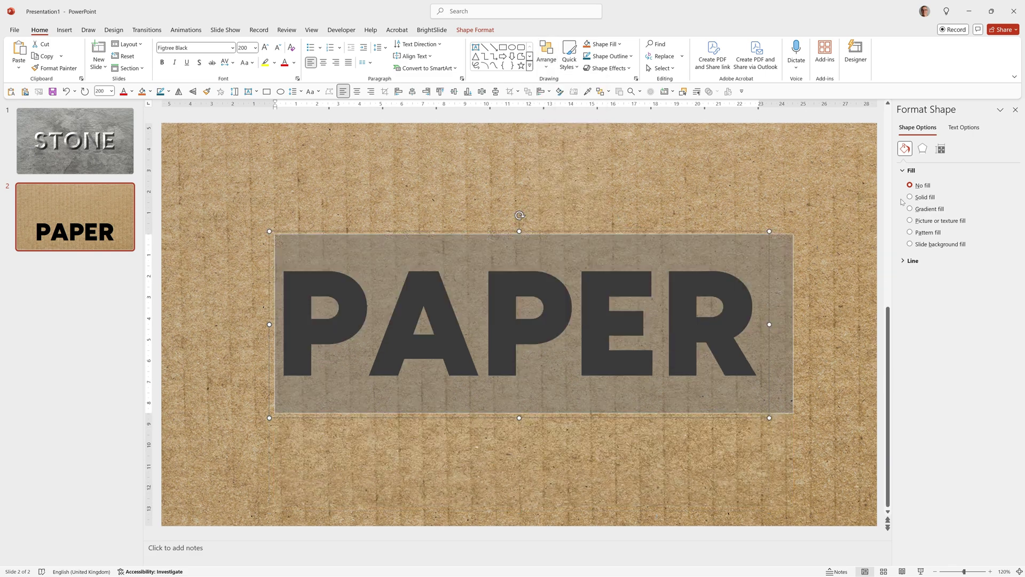
# Fill the PAPER letters with the pale paper-texture stock image from a 'paper texture' search
pyautogui.click(956, 130)
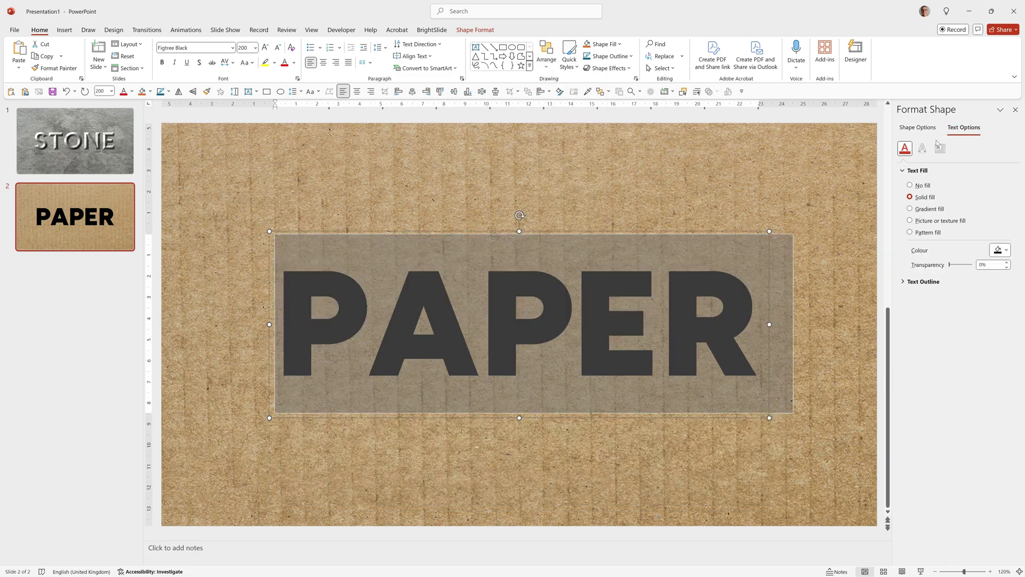
pyautogui.click(910, 221)
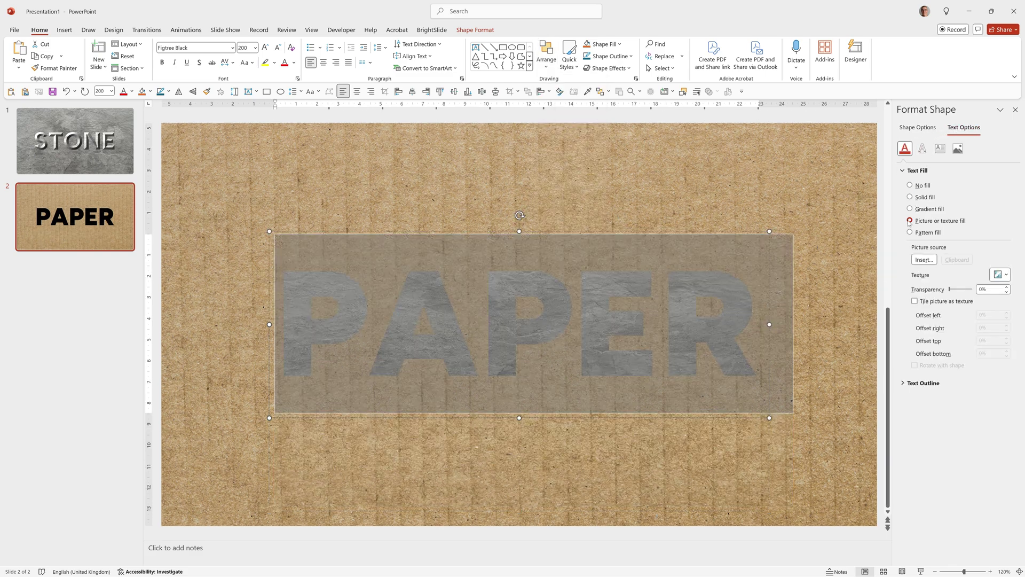
pyautogui.click(923, 260)
pyautogui.click(438, 296)
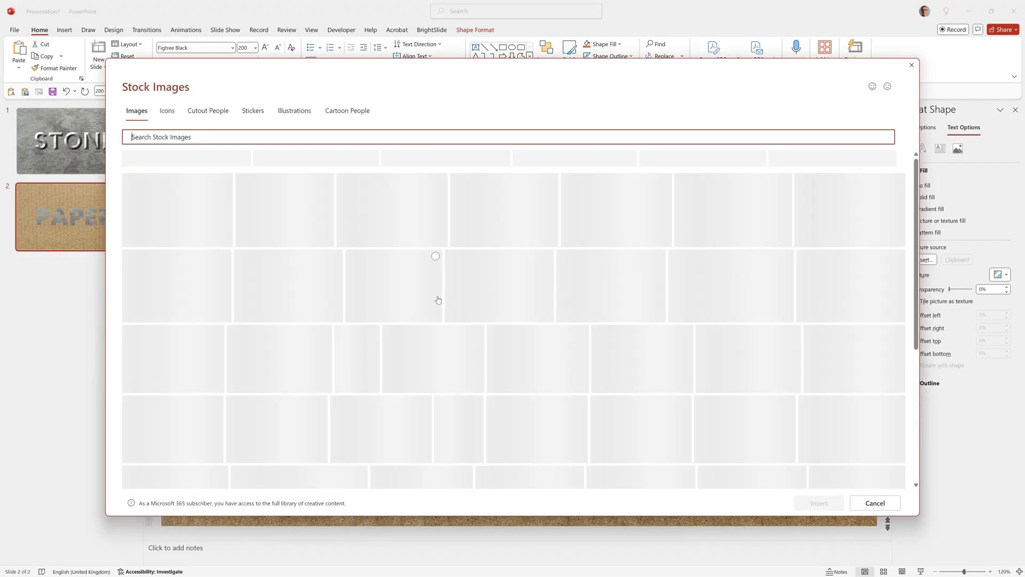
pyautogui.write('paper texture')
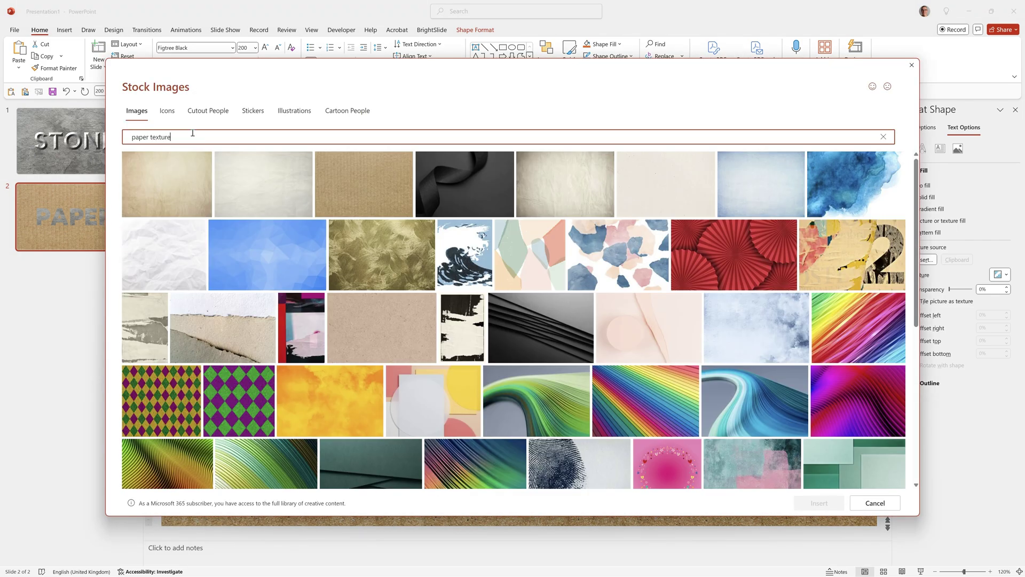
pyautogui.click(284, 170)
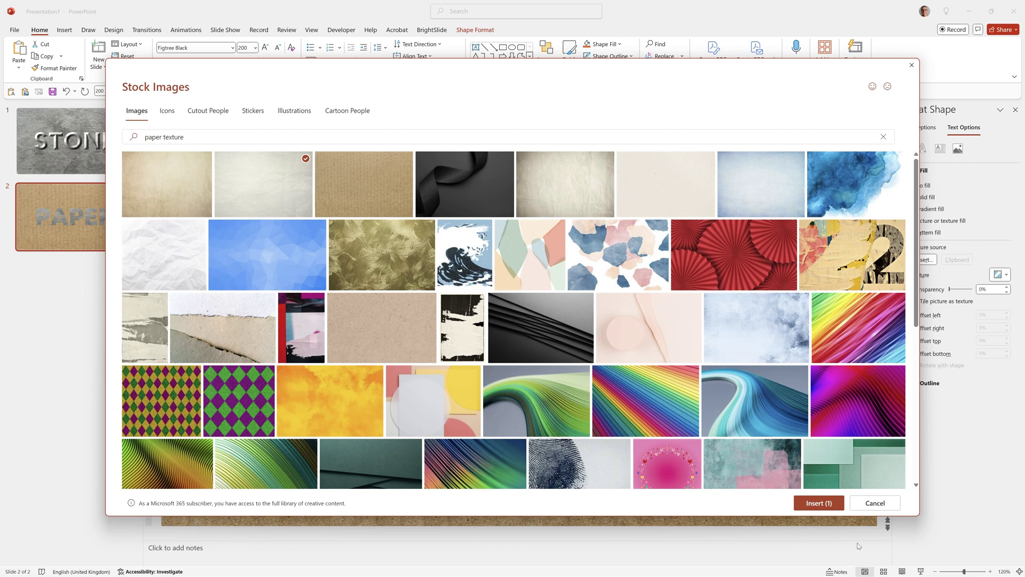
pyautogui.click(815, 505)
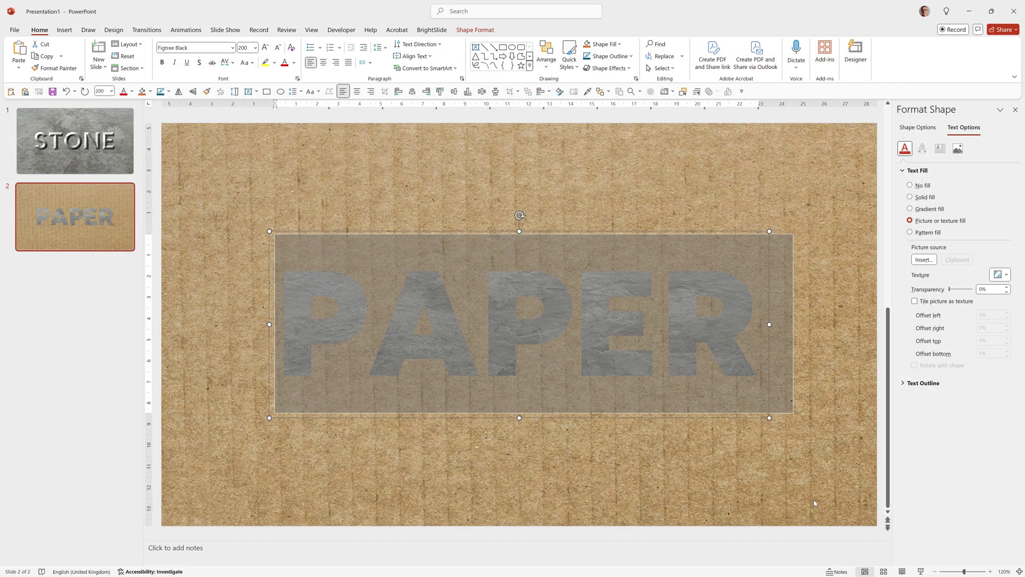
pyautogui.click(241, 292)
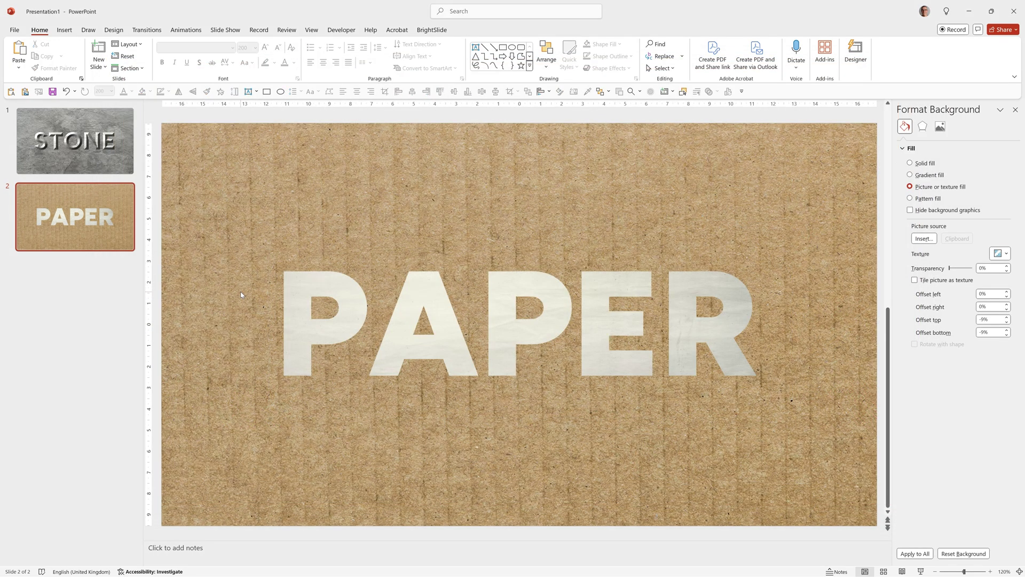
# Apply an inner top-left shadow preset to the PAPER letters
pyautogui.click(770, 238)
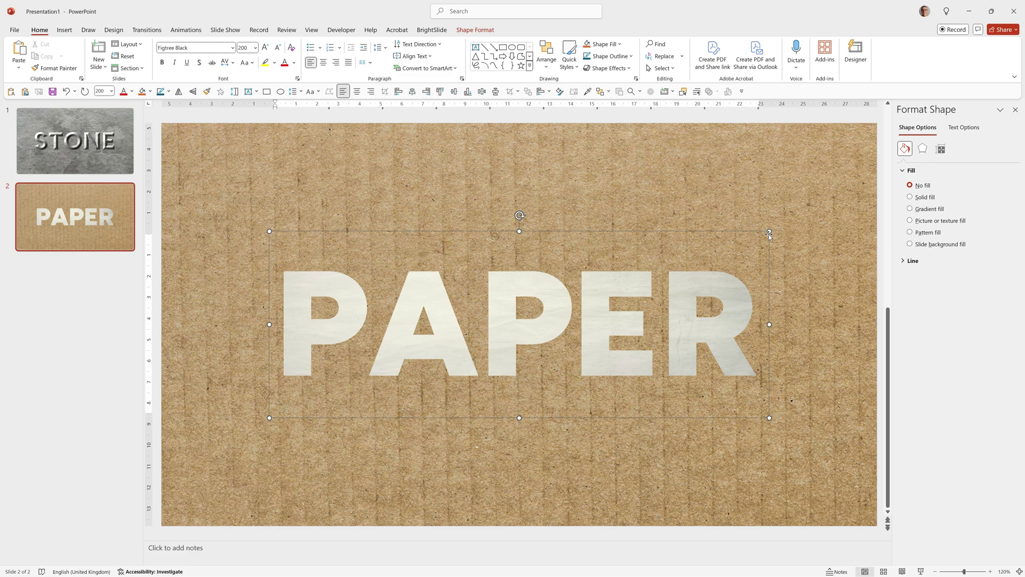
pyautogui.click(964, 128)
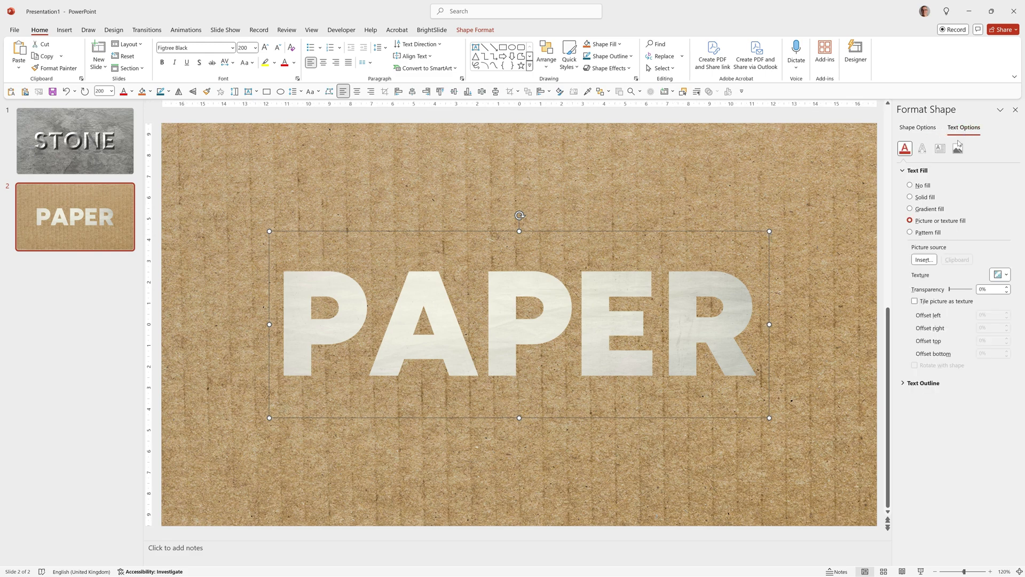
pyautogui.click(922, 148)
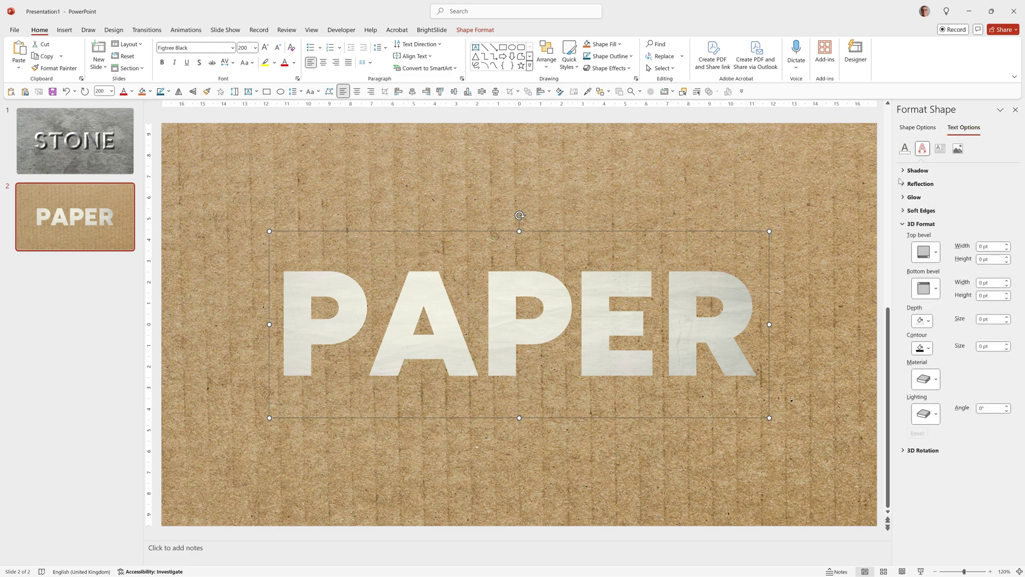
pyautogui.click(919, 170)
pyautogui.click(1007, 184)
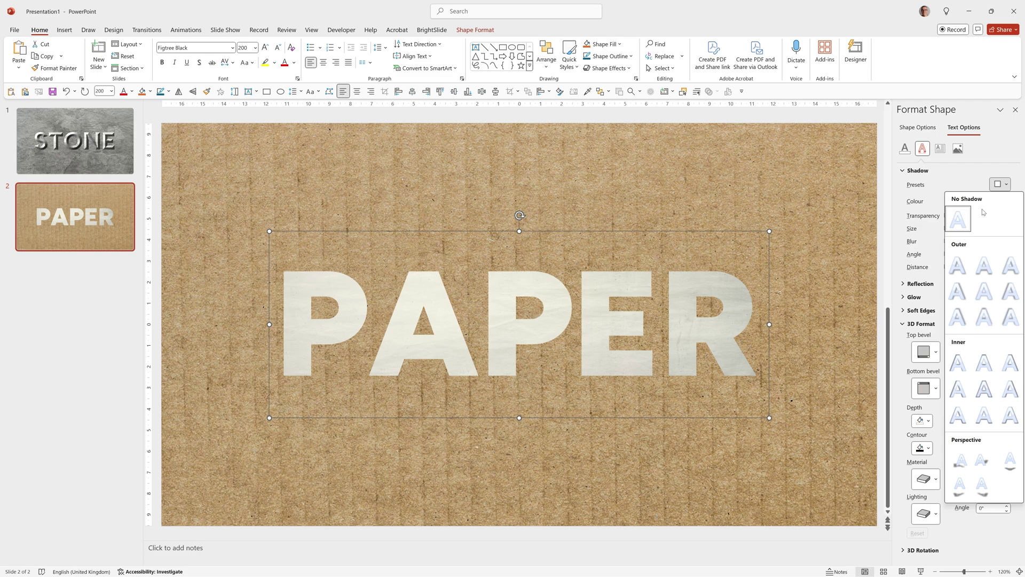
pyautogui.click(958, 363)
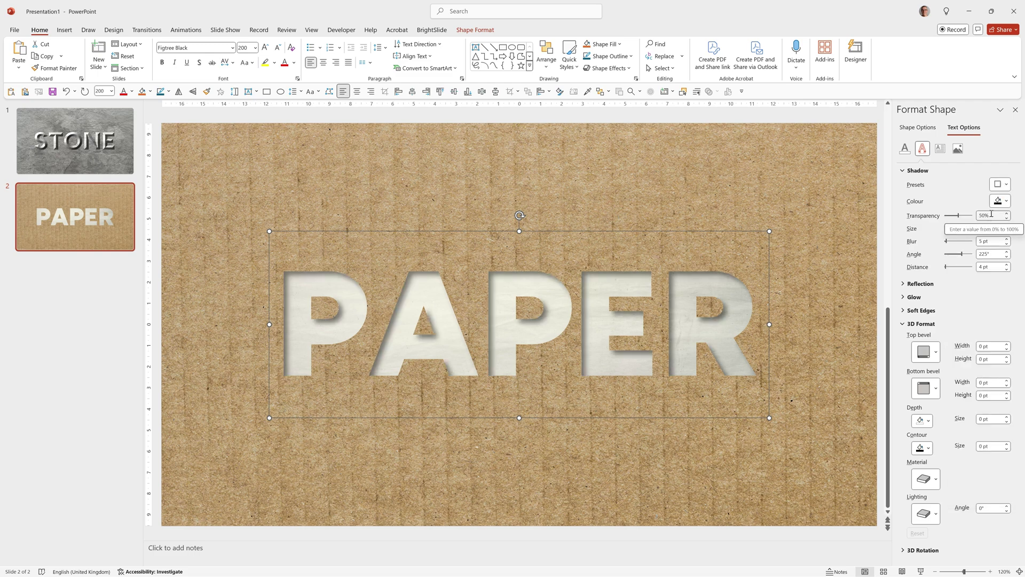
# Set the PAPER inner shadow's blur to 7 pt and angle to 240°
pyautogui.moveTo(995, 244); pyautogui.dragTo(970, 246)
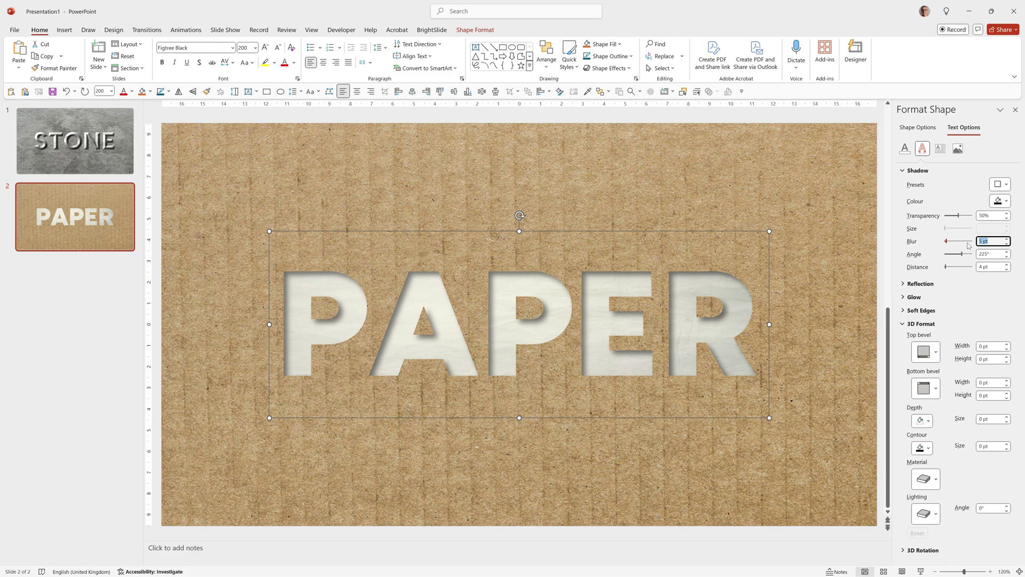
pyautogui.write('7')
pyautogui.press('Tab')
pyautogui.press('Right')
pyautogui.press('Right')
pyautogui.press('Right')
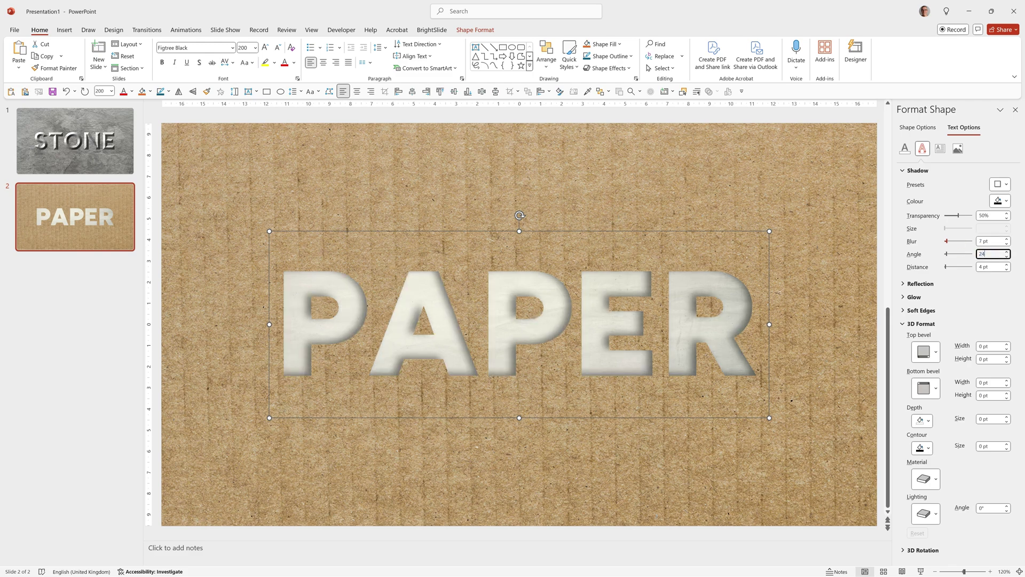
pyautogui.press('Tab')
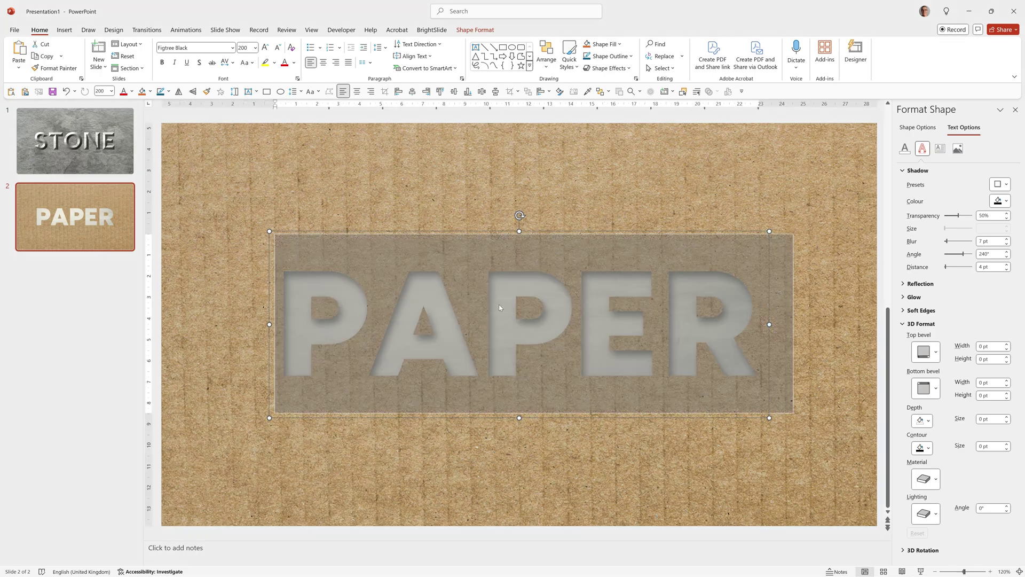
pyautogui.write('CHANGE')
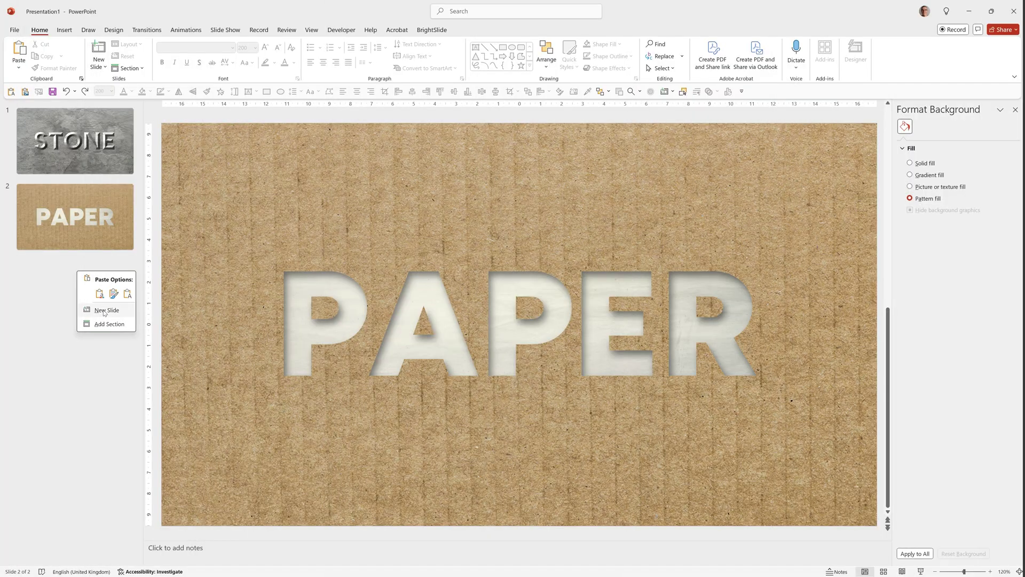
# Add a third slide with a blue wave background from a 'wave blue' stock search
pyautogui.click(105, 311)
pyautogui.rightClick(237, 254)
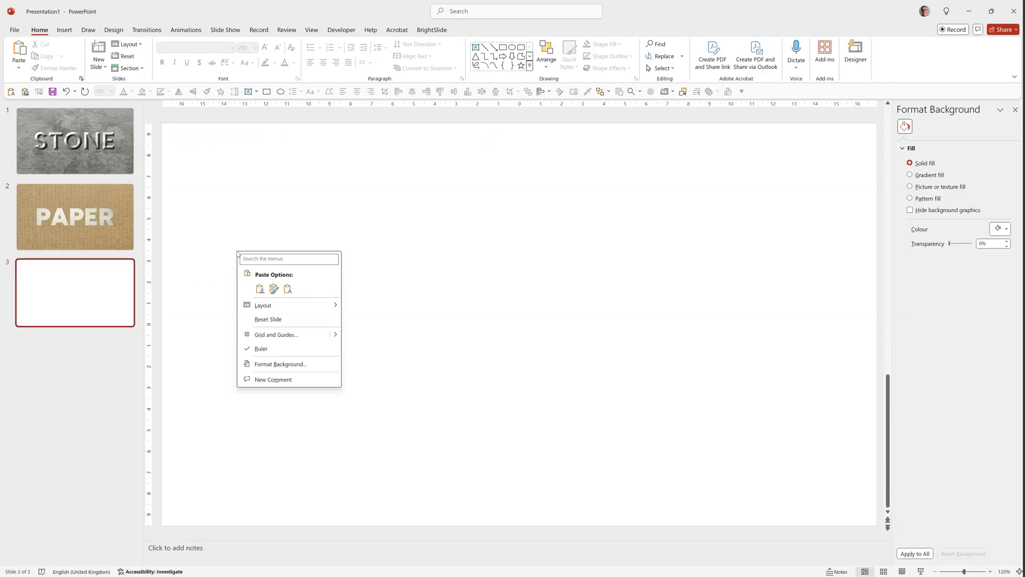
pyautogui.click(307, 362)
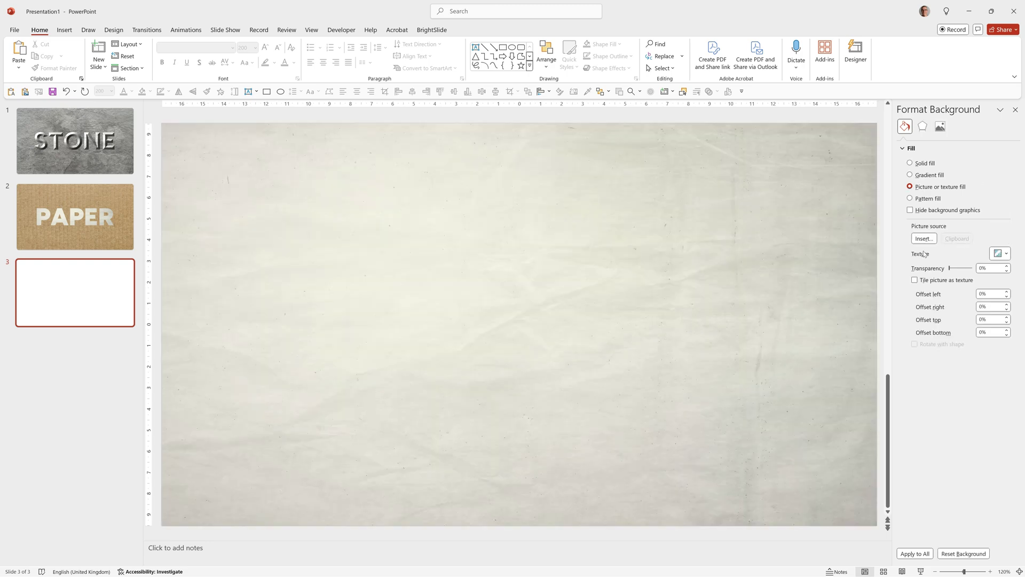
pyautogui.click(921, 239)
pyautogui.click(411, 294)
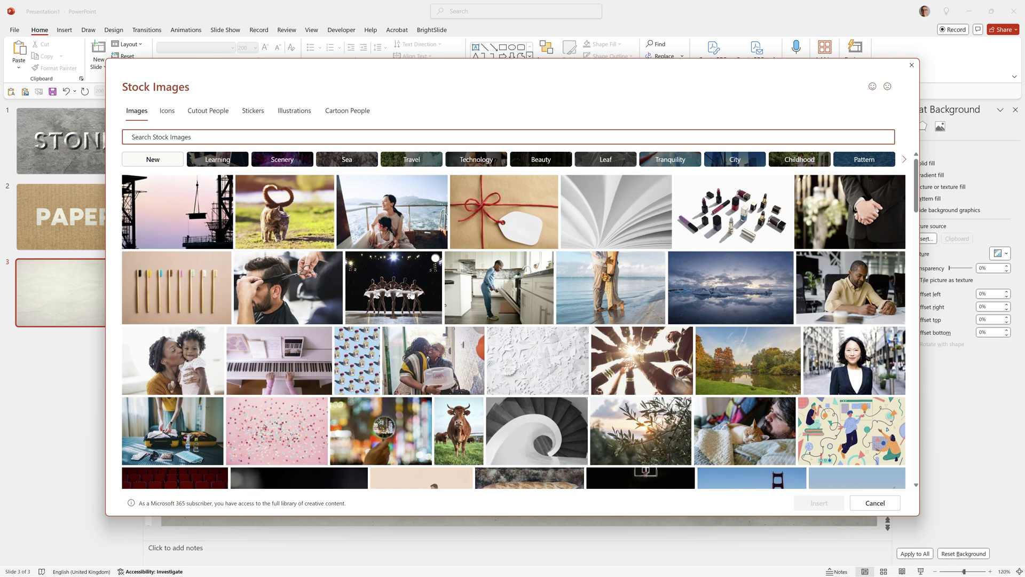
pyautogui.click(204, 136)
pyautogui.write('wave blue')
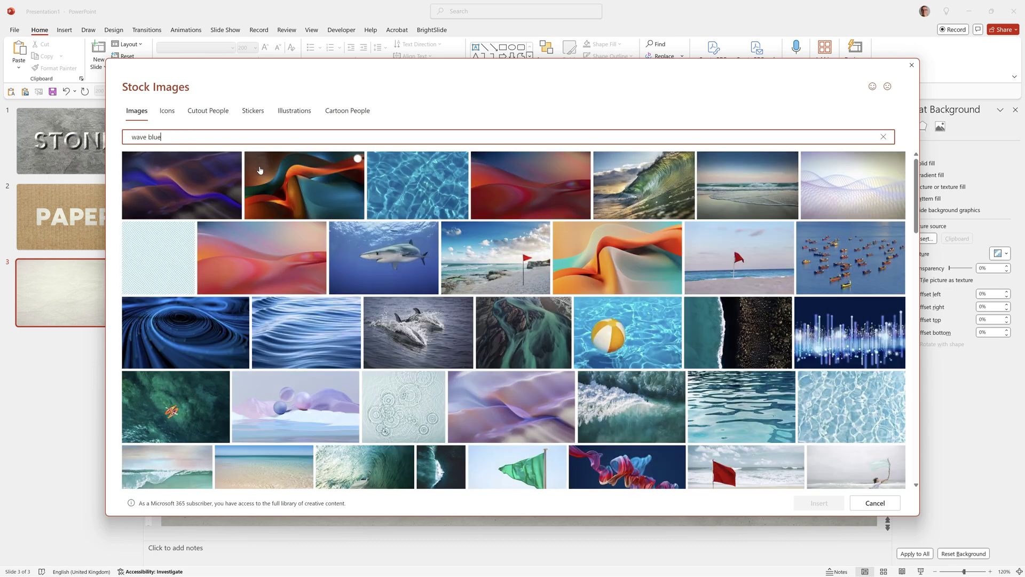
pyautogui.click(291, 337)
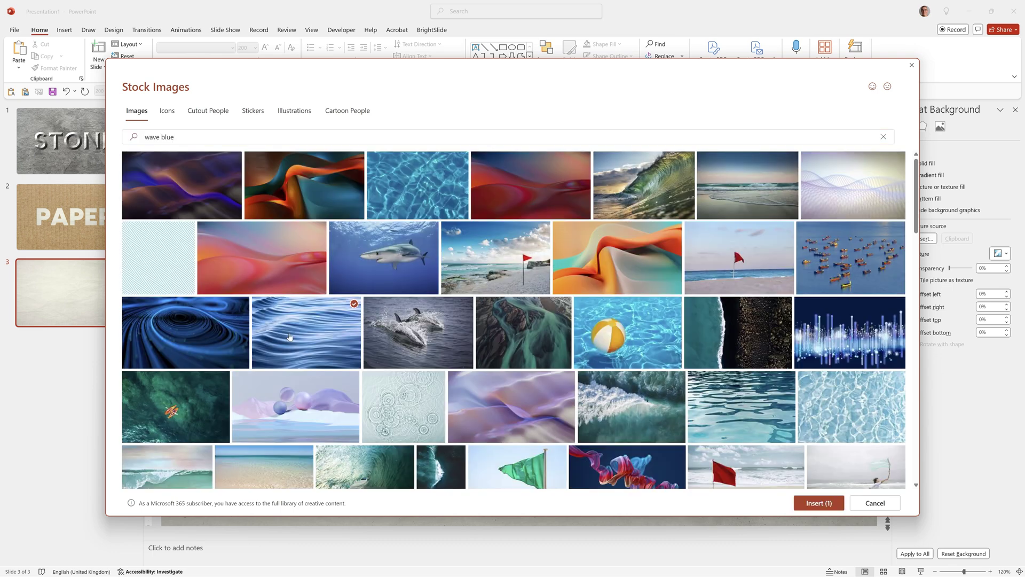
pyautogui.click(818, 503)
# Paste the WAVE text box and set it to Figtree Black at 200 pt
pyautogui.hotkey('ctrl', 'v')
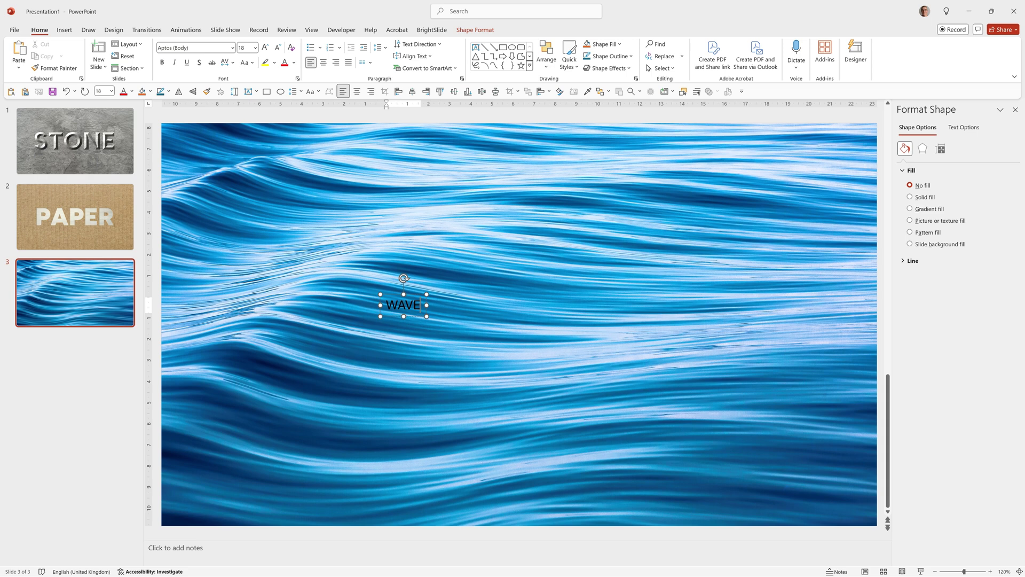
pyautogui.click(192, 47)
pyautogui.write('Figtree Black')
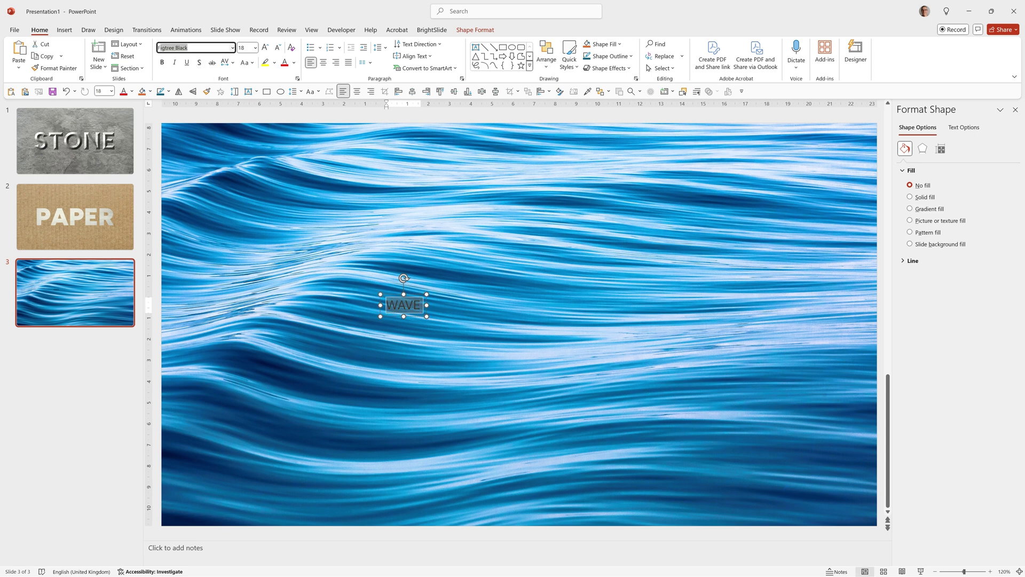
pyautogui.press('Tab')
pyautogui.write('200')
pyautogui.press('Return')
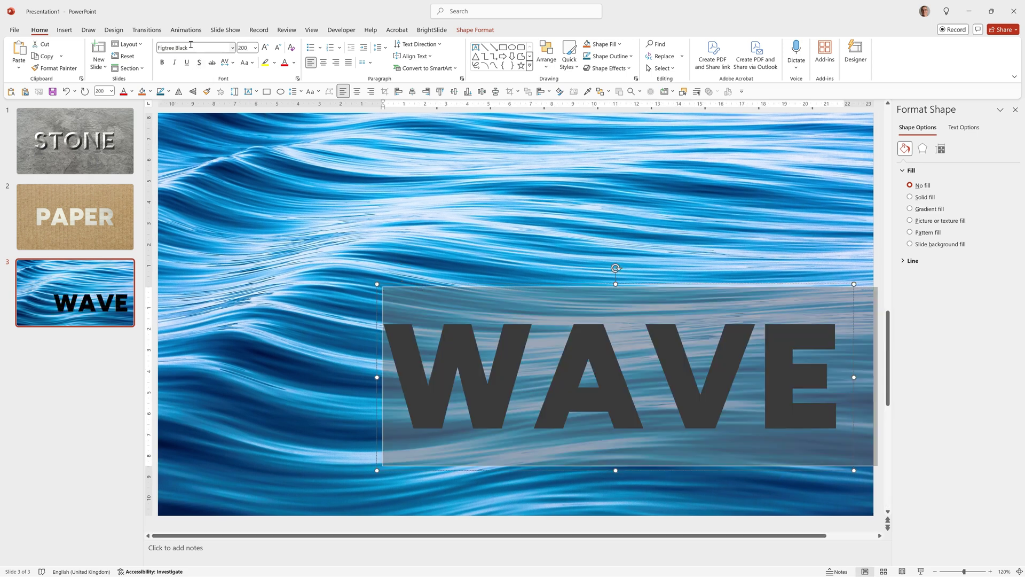
# Centre the WAVE text horizontally and vertically on the slide
pyautogui.click(546, 53)
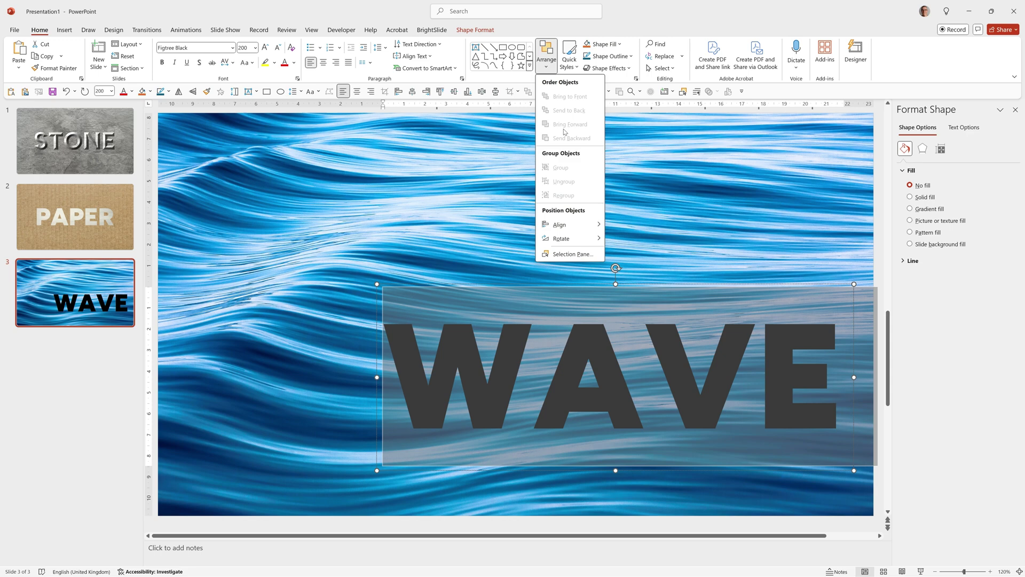
pyautogui.moveTo(565, 227)
pyautogui.click(636, 241)
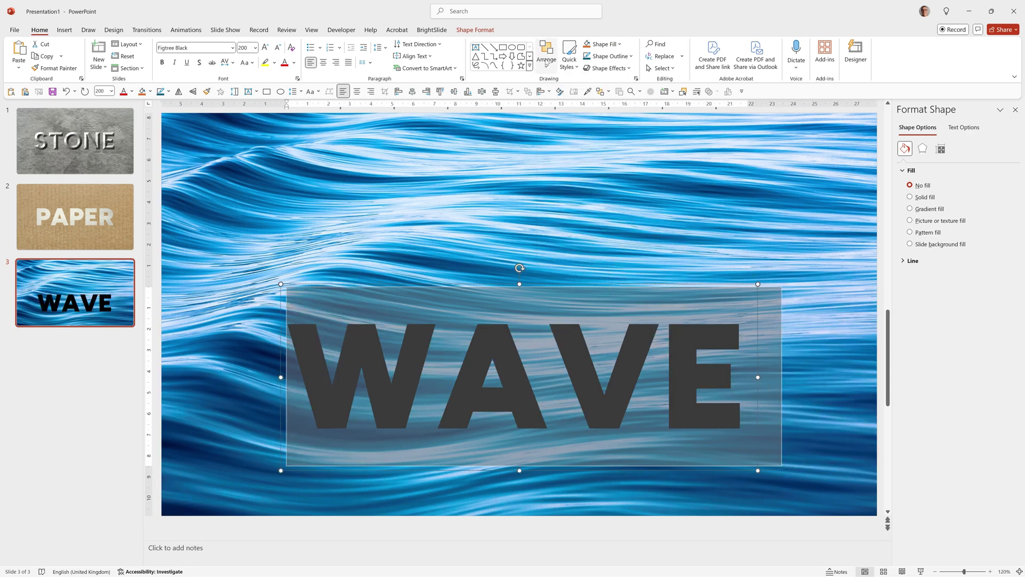
pyautogui.click(546, 53)
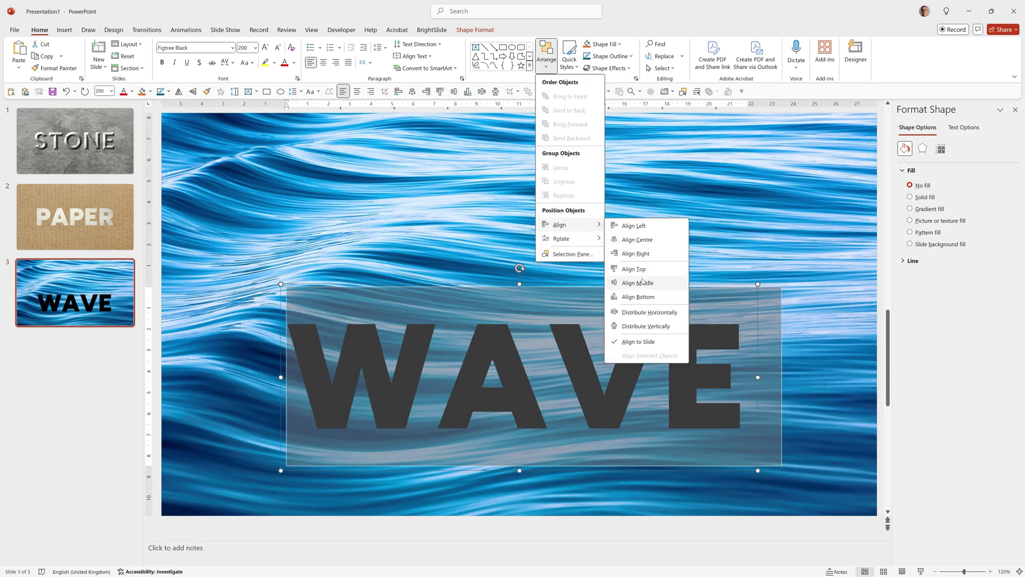
pyautogui.click(642, 280)
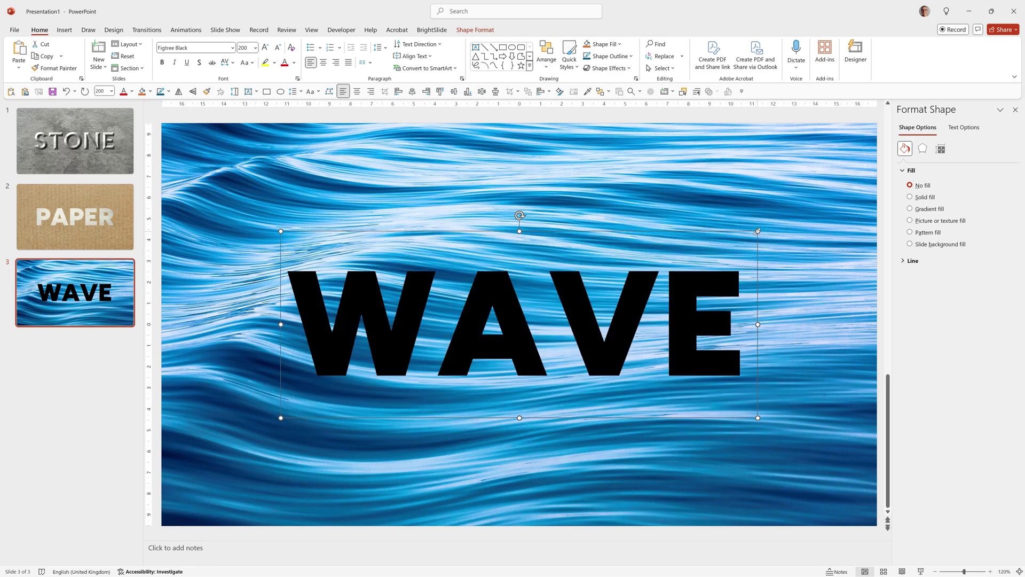
# Apply the Wave: Up transform text effect to the WAVE lettering
pyautogui.click(475, 29)
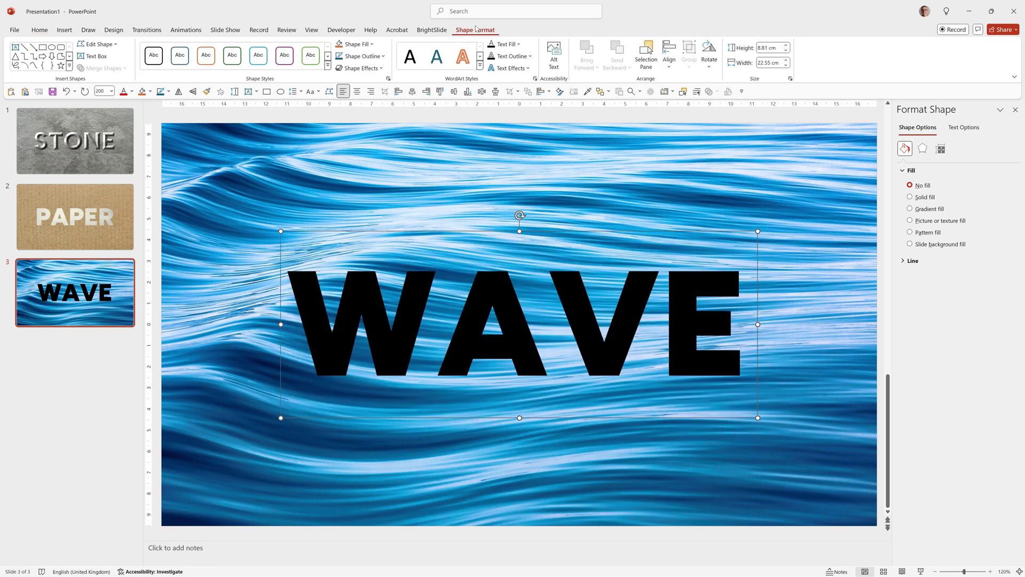
pyautogui.click(508, 67)
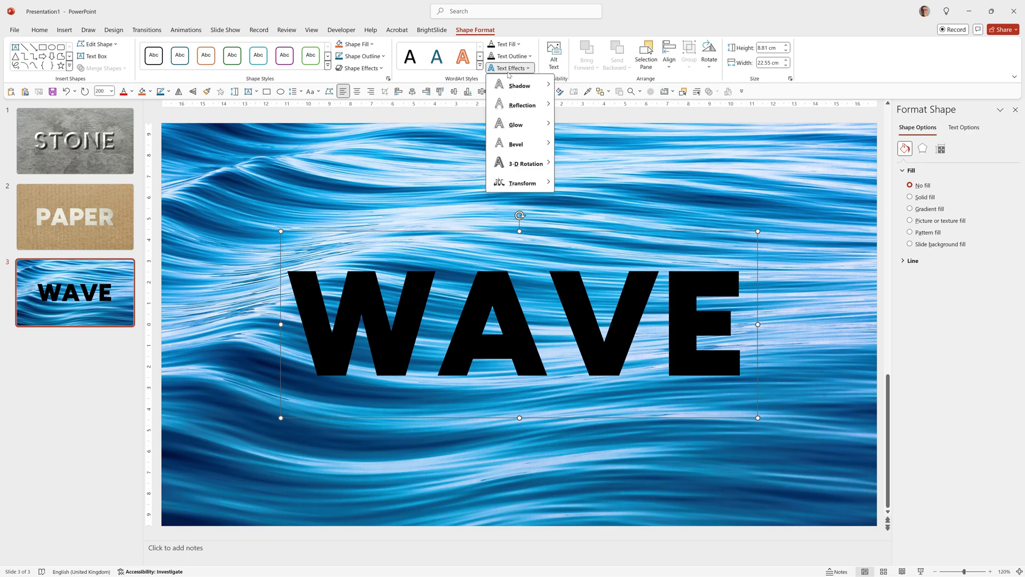
pyautogui.moveTo(525, 180)
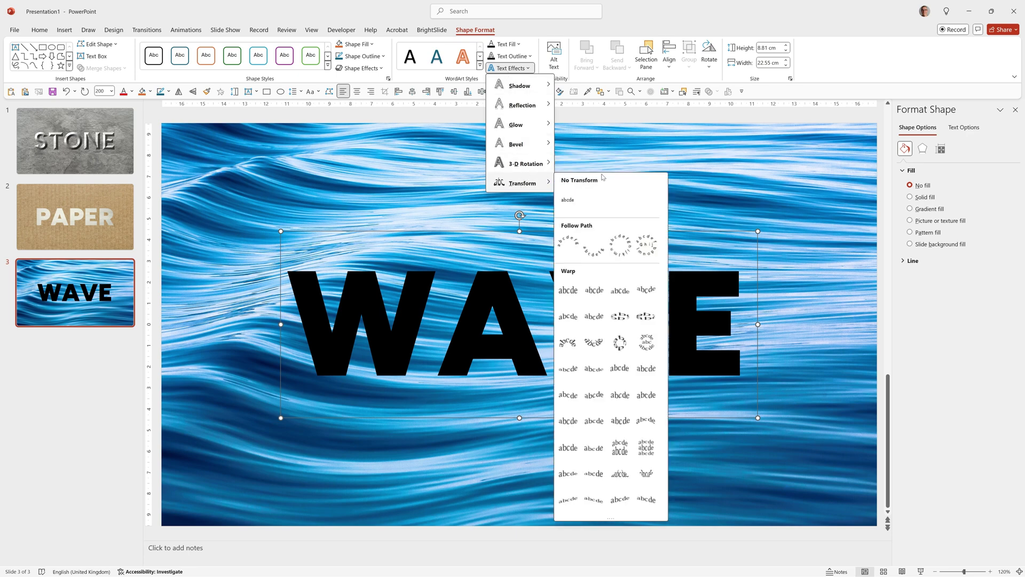
pyautogui.click(595, 395)
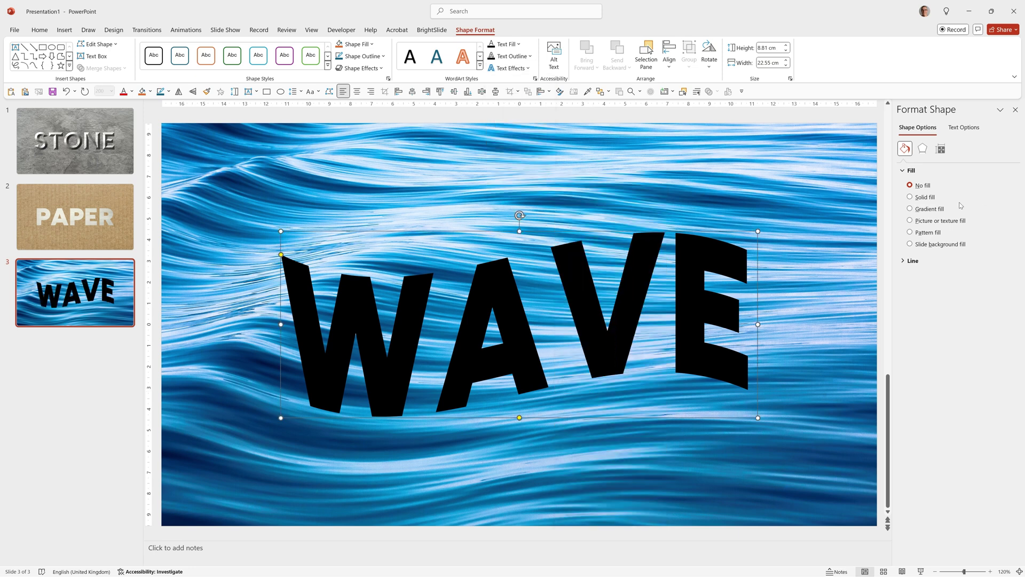
# Give the WAVE letters a gradient fill with one stop sampled light blue from the photo
pyautogui.click(964, 129)
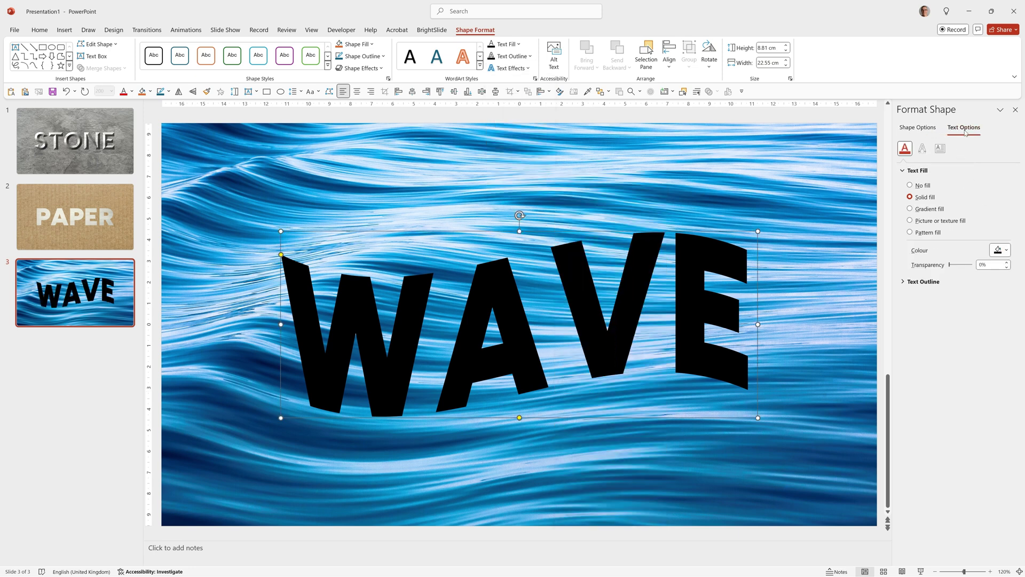
pyautogui.click(917, 211)
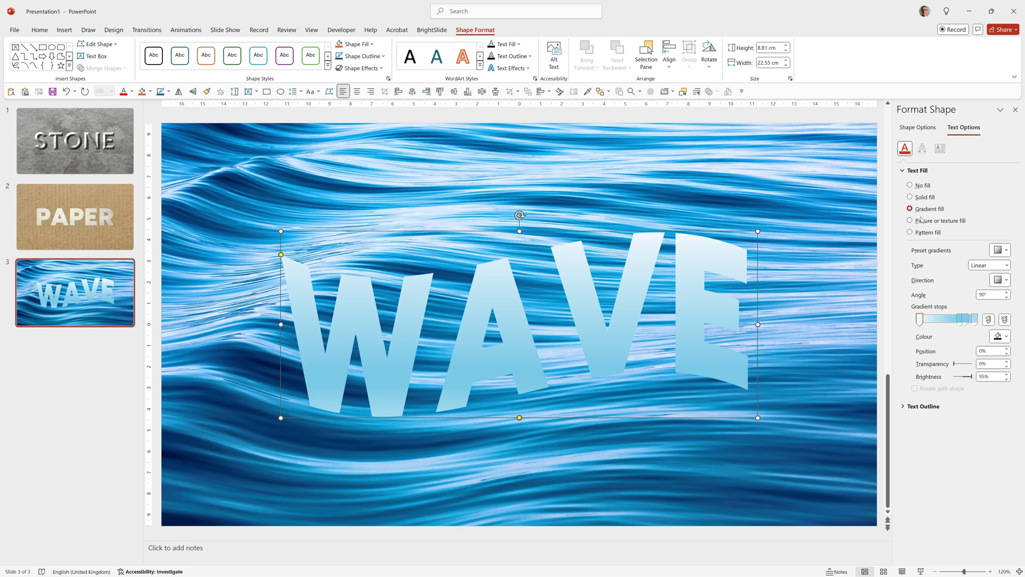
pyautogui.moveTo(966, 318); pyautogui.dragTo(975, 318)
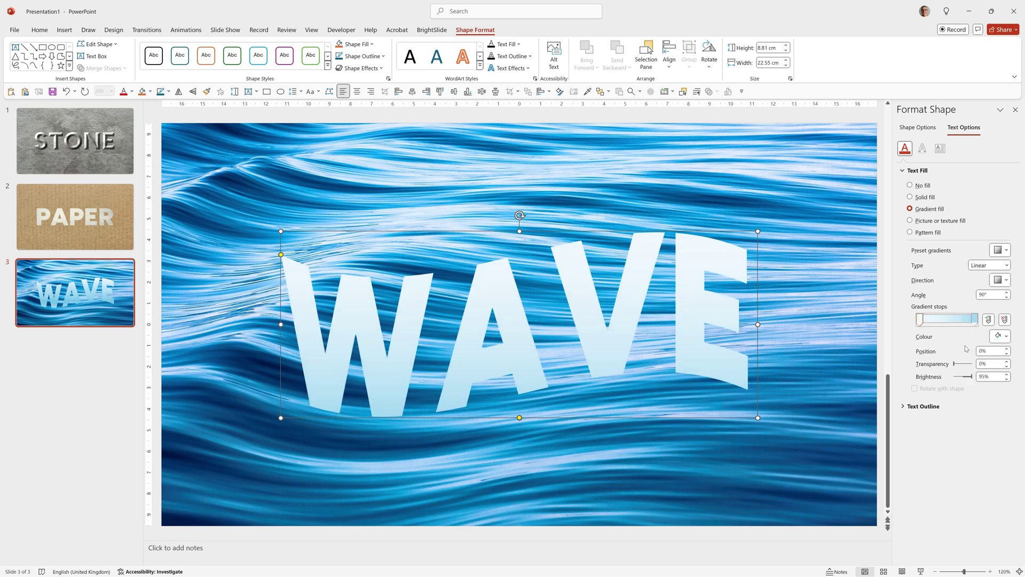
pyautogui.click(999, 335)
pyautogui.click(987, 472)
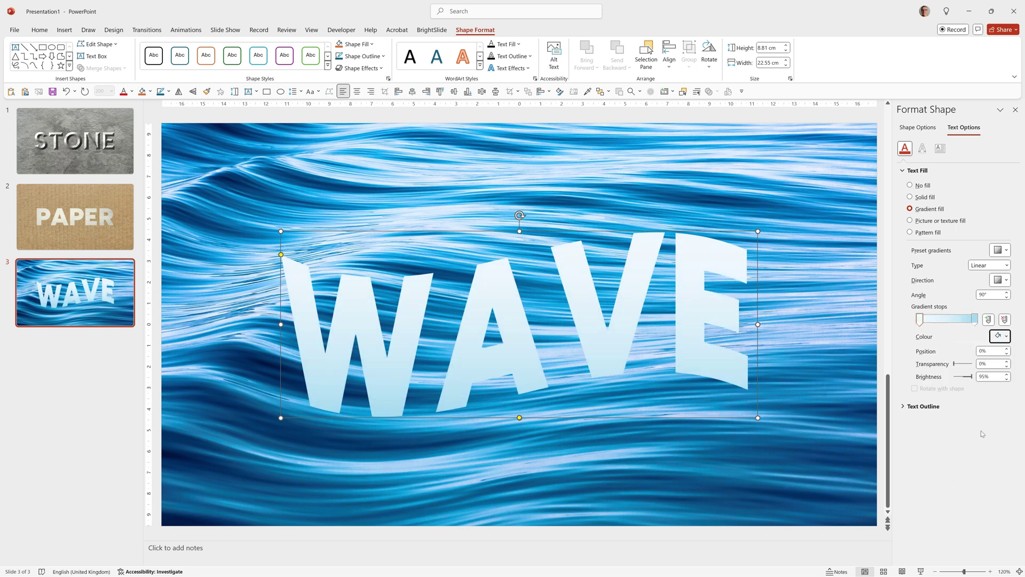
pyautogui.click(837, 173)
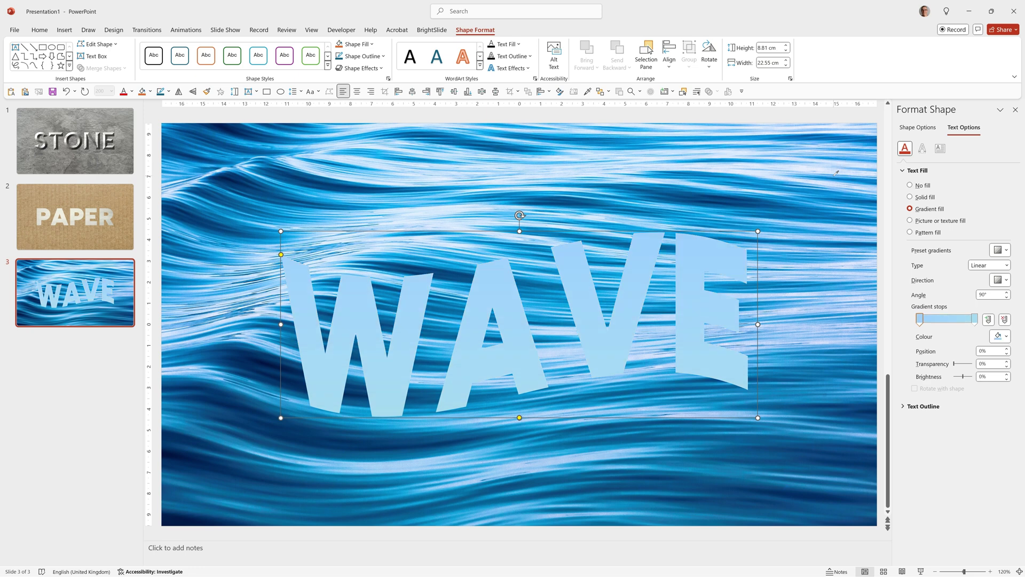
# Sample dark blue from the photo for the other stop and make it about 39% transparent
pyautogui.click(974, 319)
pyautogui.click(999, 336)
pyautogui.click(970, 505)
pyautogui.click(838, 495)
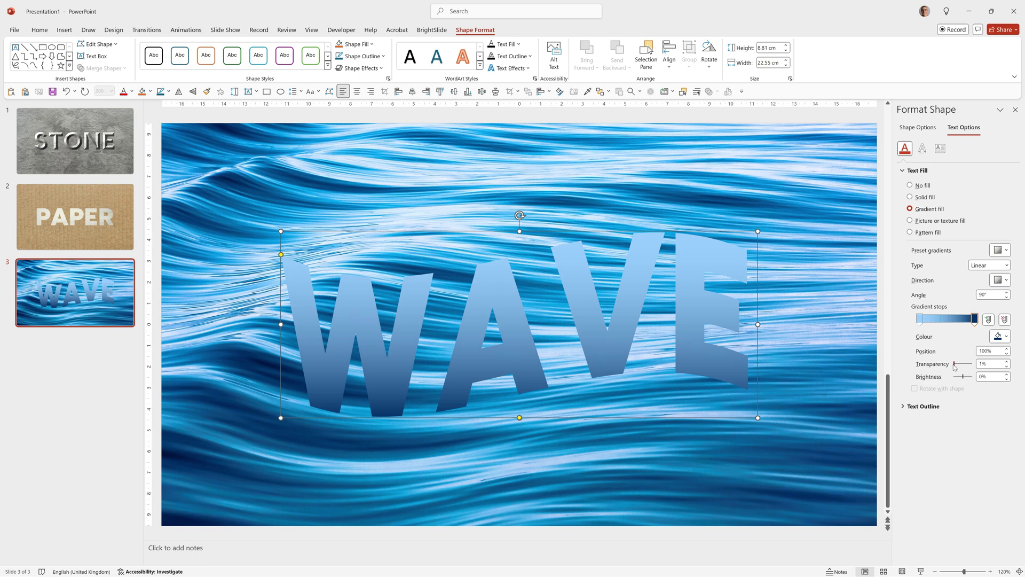
pyautogui.moveTo(958, 367); pyautogui.dragTo(961, 367)
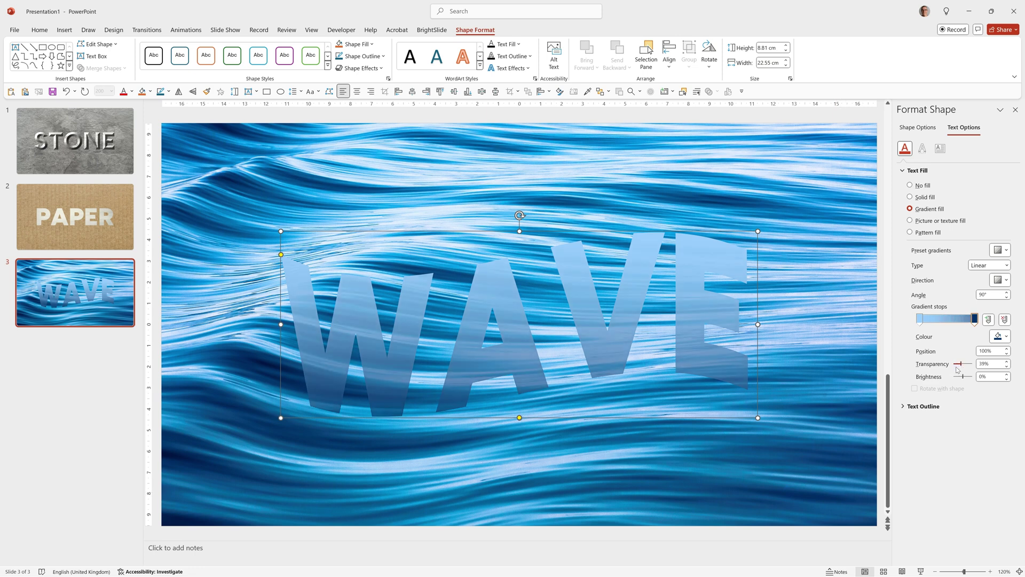
# Add a touching full reflection beneath WAVE and widen its text box
pyautogui.click(925, 151)
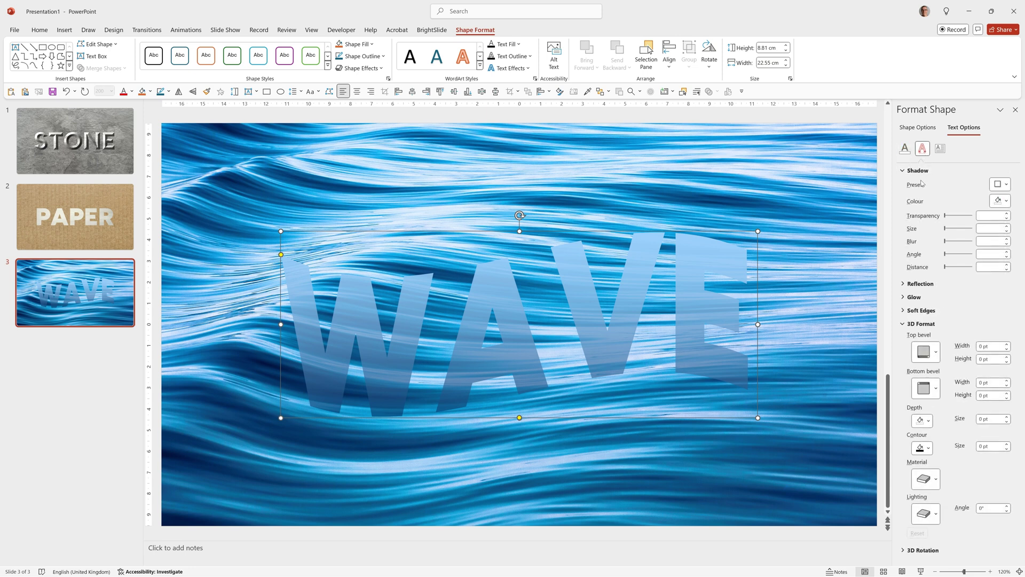
pyautogui.click(904, 284)
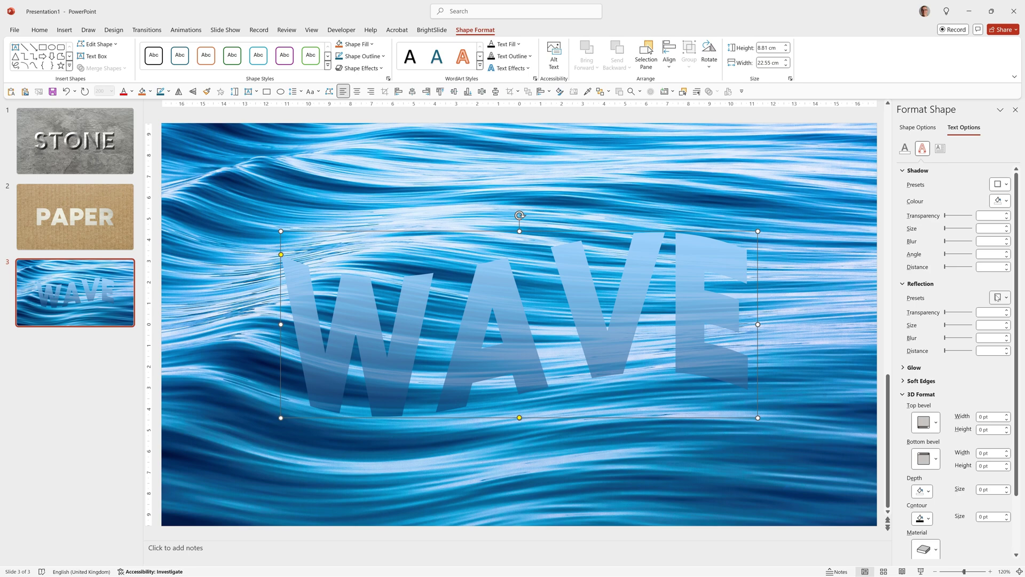
pyautogui.click(1003, 302)
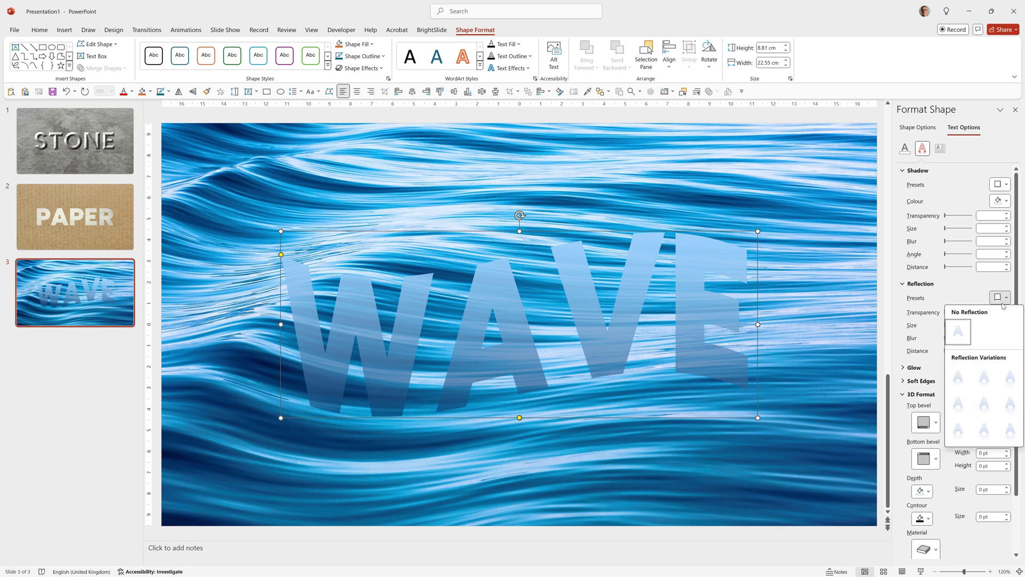
pyautogui.click(1007, 380)
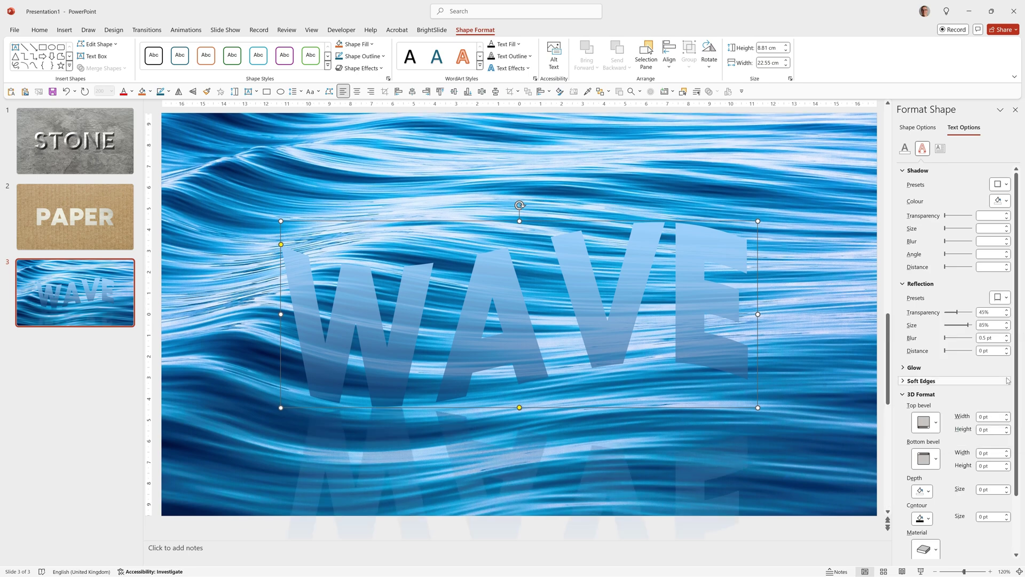
pyautogui.moveTo(758, 314); pyautogui.dragTo(861, 315)
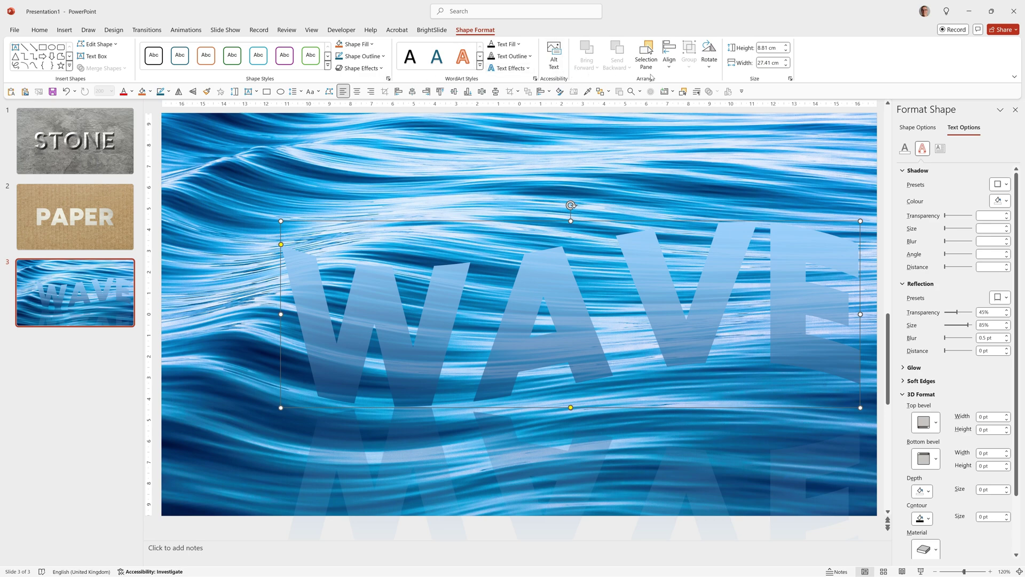
# Centre WAVE horizontally and recolour its first gradient stop with a shade sampled from the water
pyautogui.click(669, 60)
pyautogui.click(689, 95)
pyautogui.click(905, 147)
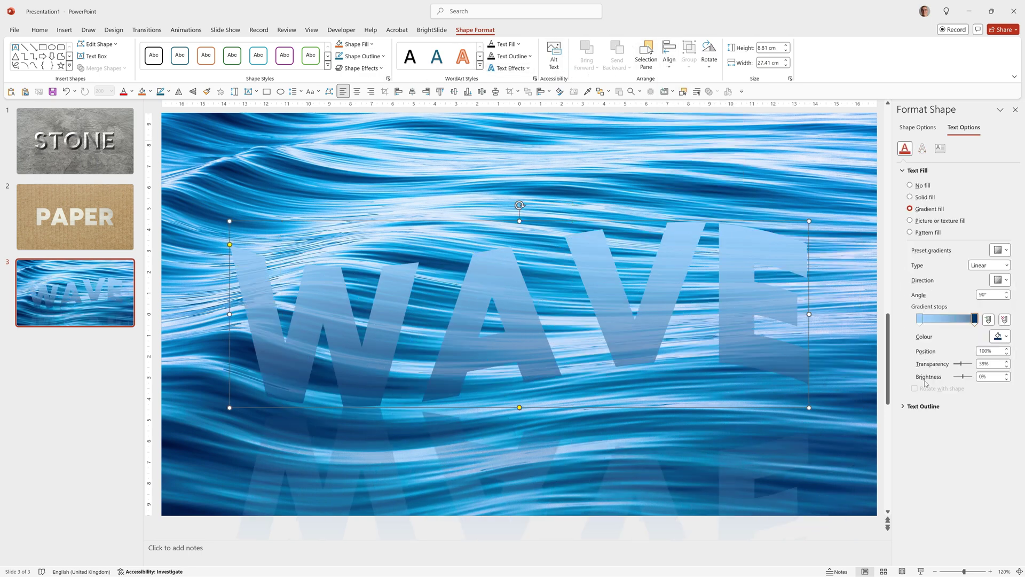
pyautogui.click(920, 319)
pyautogui.click(1003, 336)
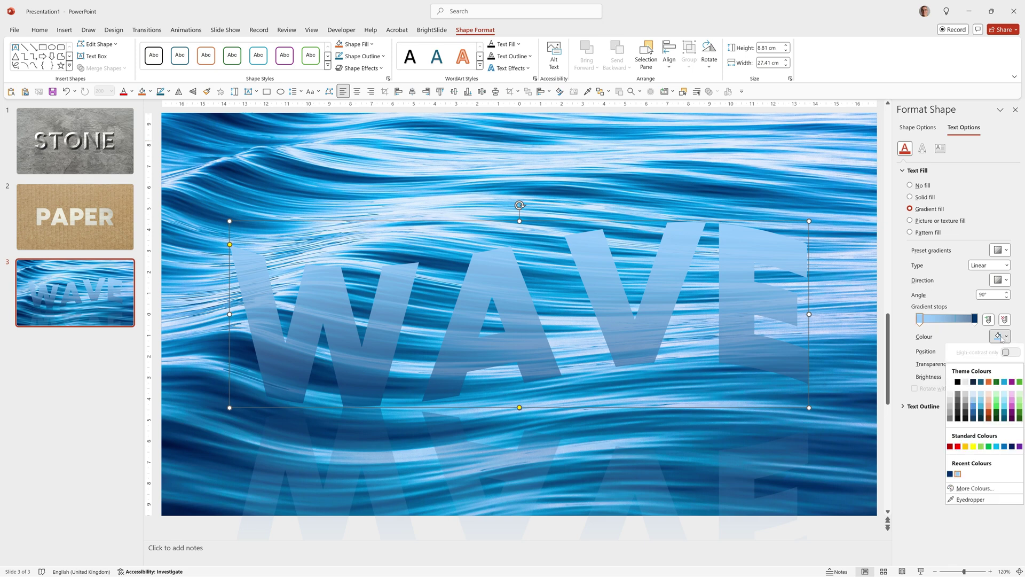
pyautogui.click(962, 500)
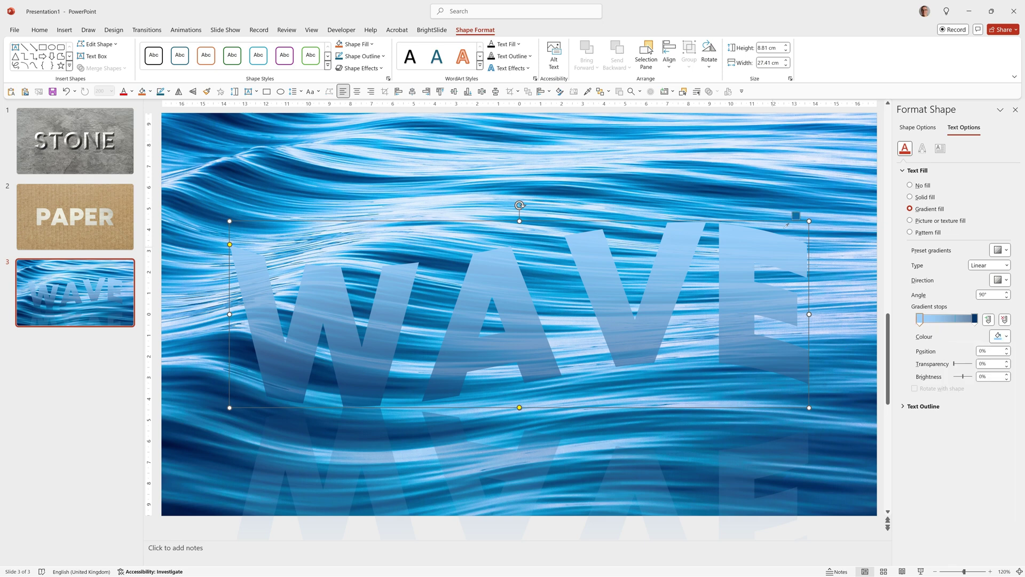
pyautogui.click(735, 161)
pyautogui.press('Escape')
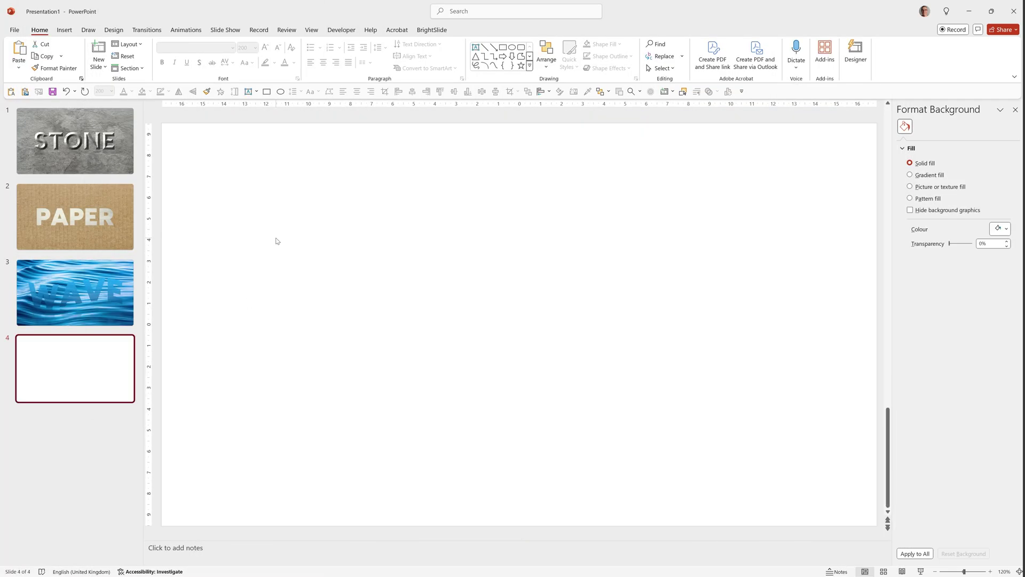
# Set slide 4's background to the first rusty 'metal background' stock image
pyautogui.rightClick(277, 240)
pyautogui.click(322, 352)
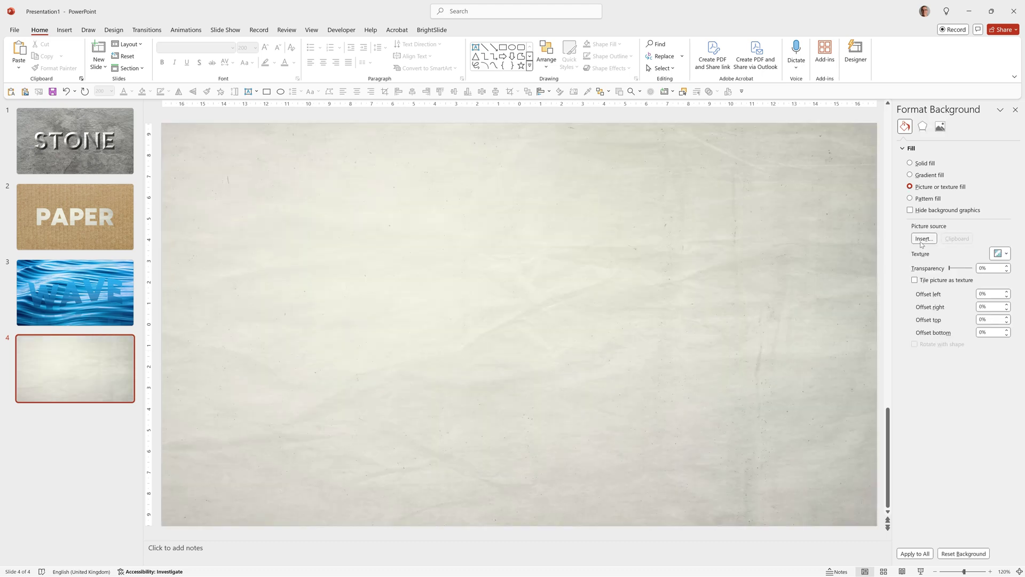
pyautogui.click(924, 239)
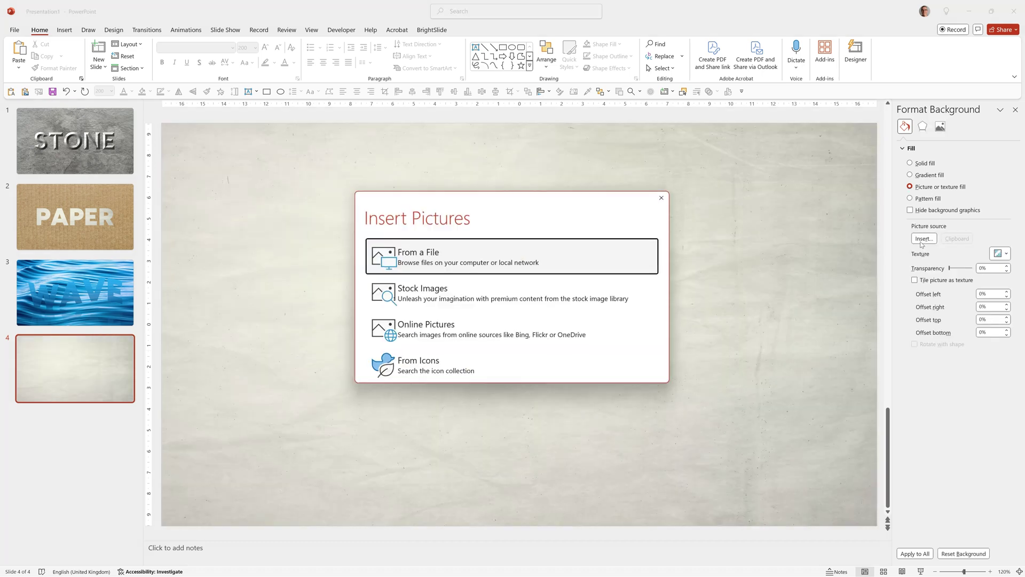
pyautogui.click(466, 306)
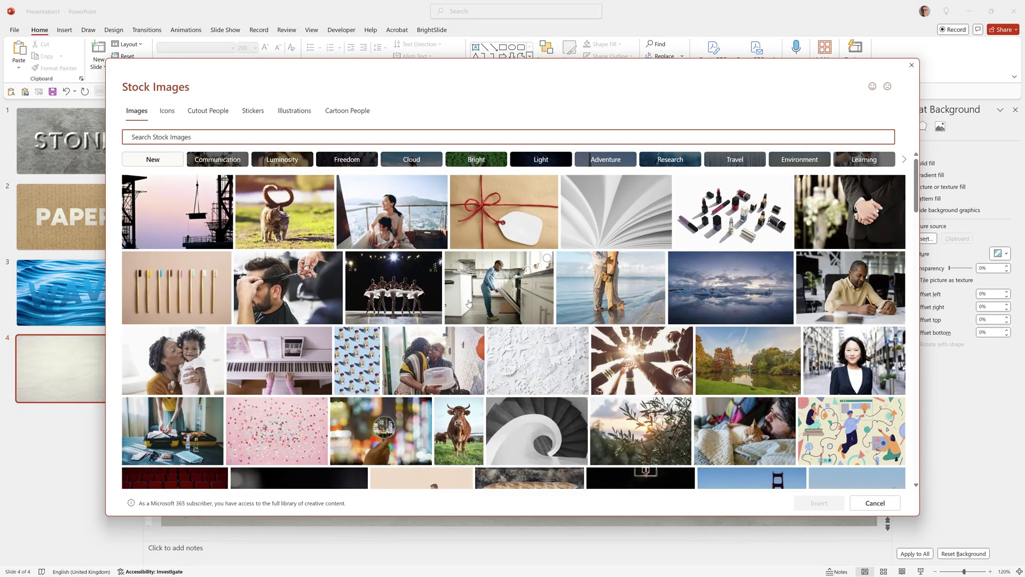
pyautogui.write('metal background')
pyautogui.click(162, 164)
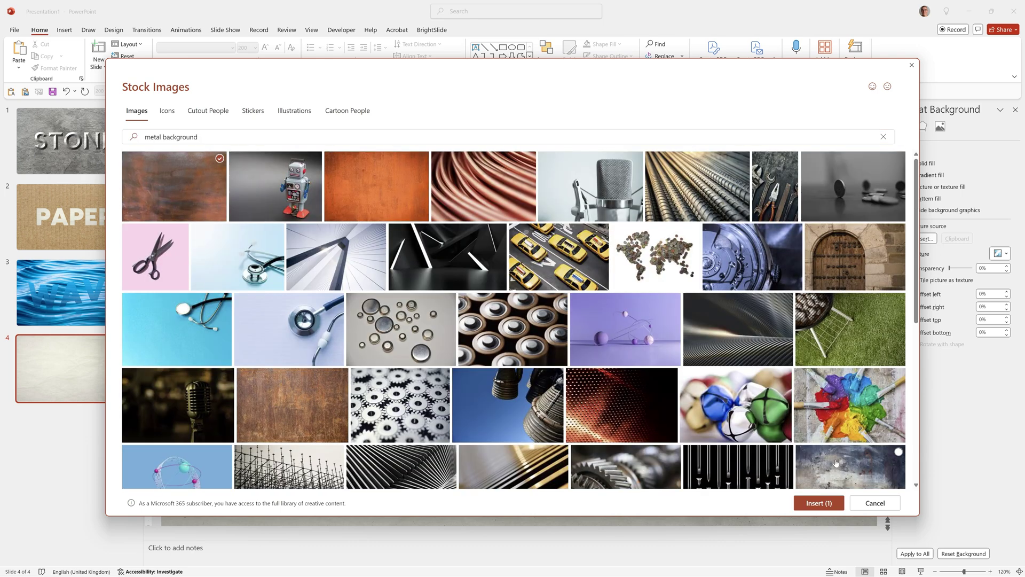
pyautogui.click(819, 502)
# Add a METAL text box in Figtree Black at size 200
pyautogui.click(409, 296)
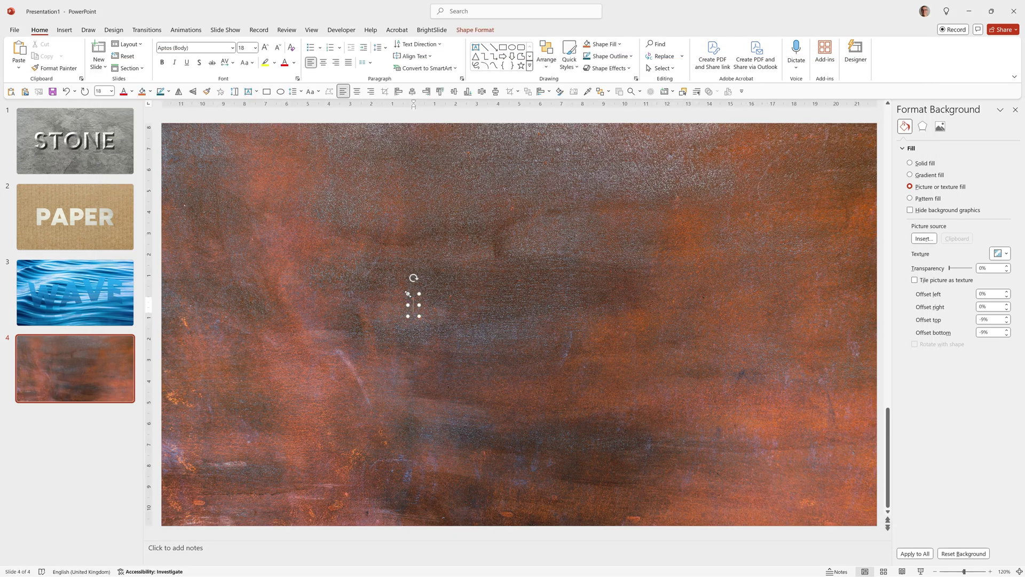
pyautogui.write('METAL')
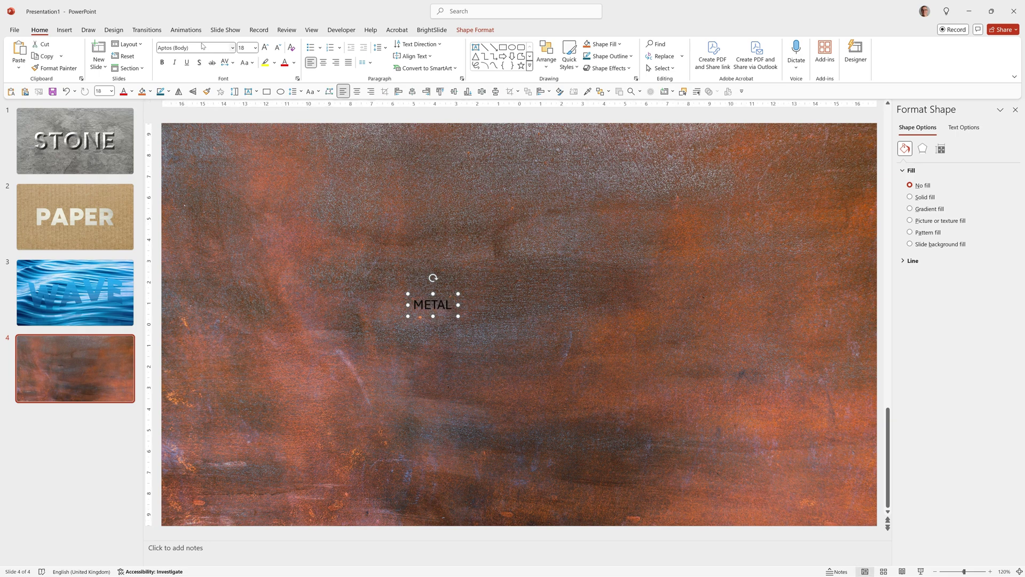
pyautogui.click(202, 47)
pyautogui.write('Figtree Black')
pyautogui.press('Tab')
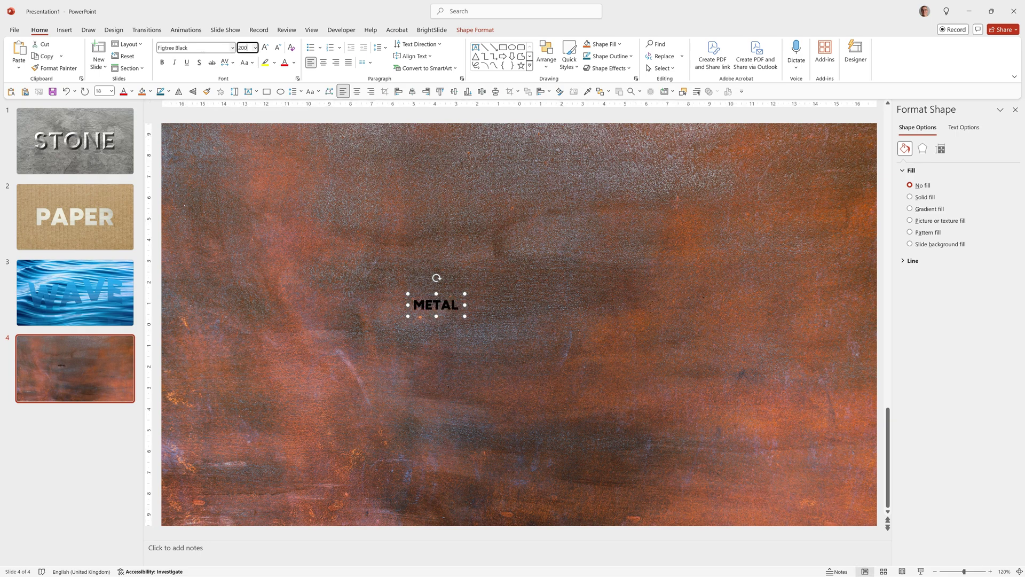
pyautogui.write('200')
pyautogui.press('Return')
# Centre METAL horizontally and vertically on the slide
pyautogui.click(550, 68)
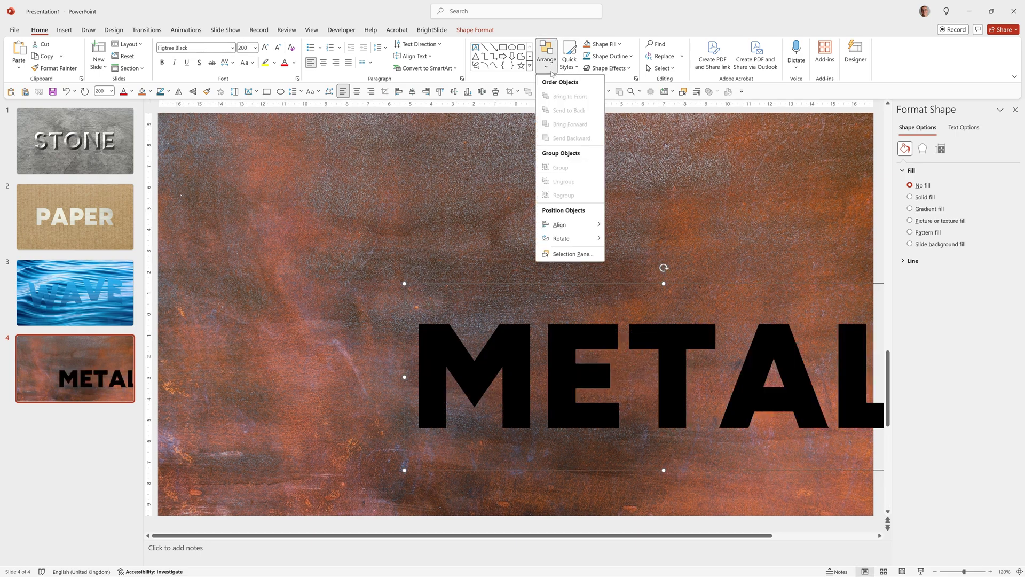
pyautogui.moveTo(560, 225)
pyautogui.click(636, 238)
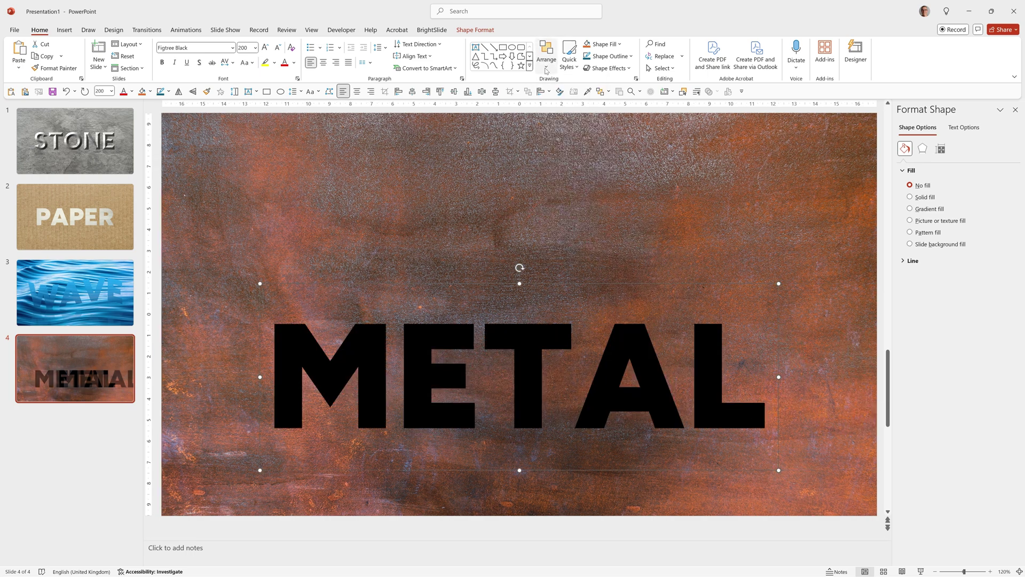
pyautogui.click(546, 56)
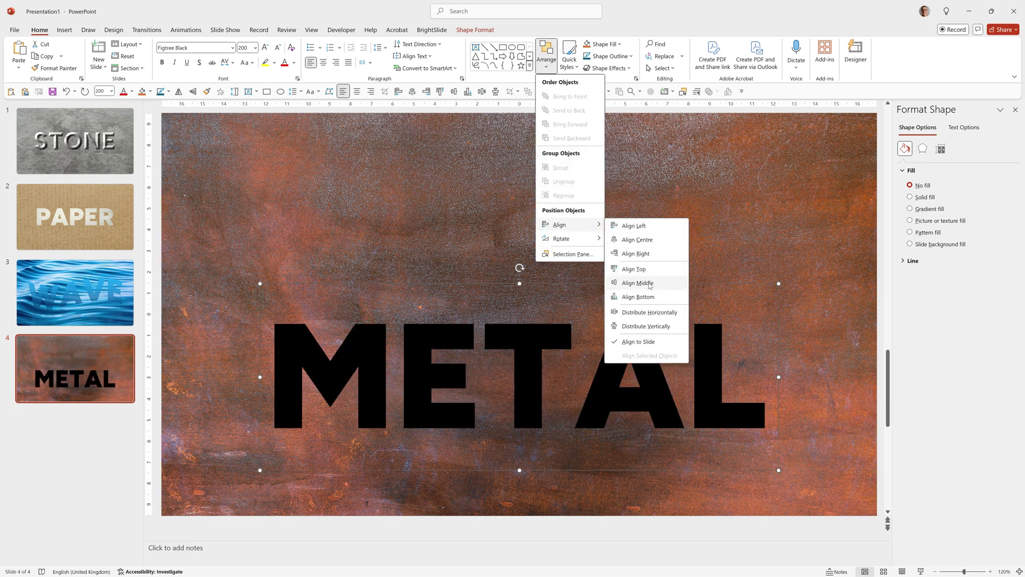
pyautogui.click(651, 282)
# Picture-fill the METAL letters with the first 'metal background' stock image
pyautogui.click(963, 129)
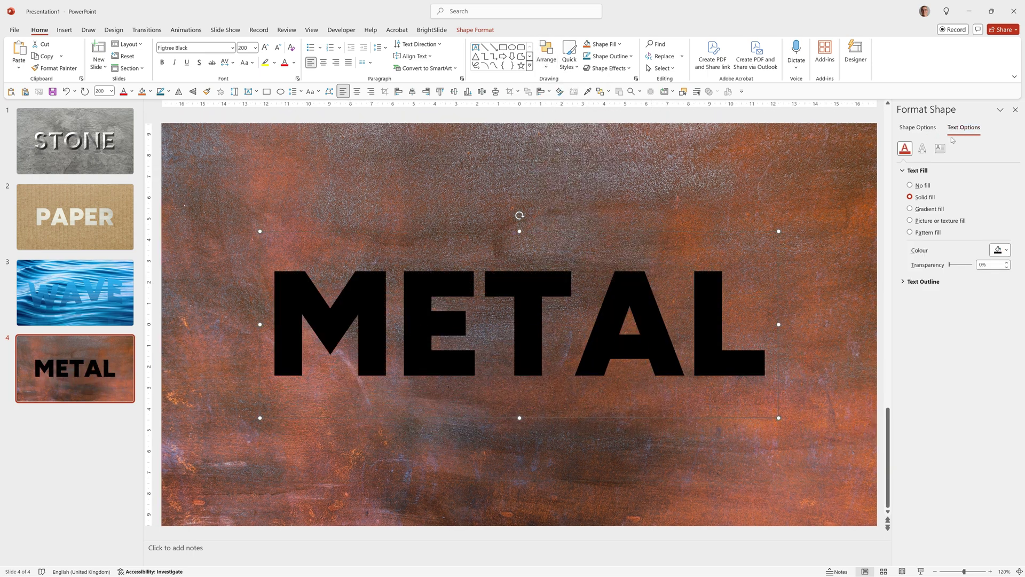
pyautogui.click(911, 221)
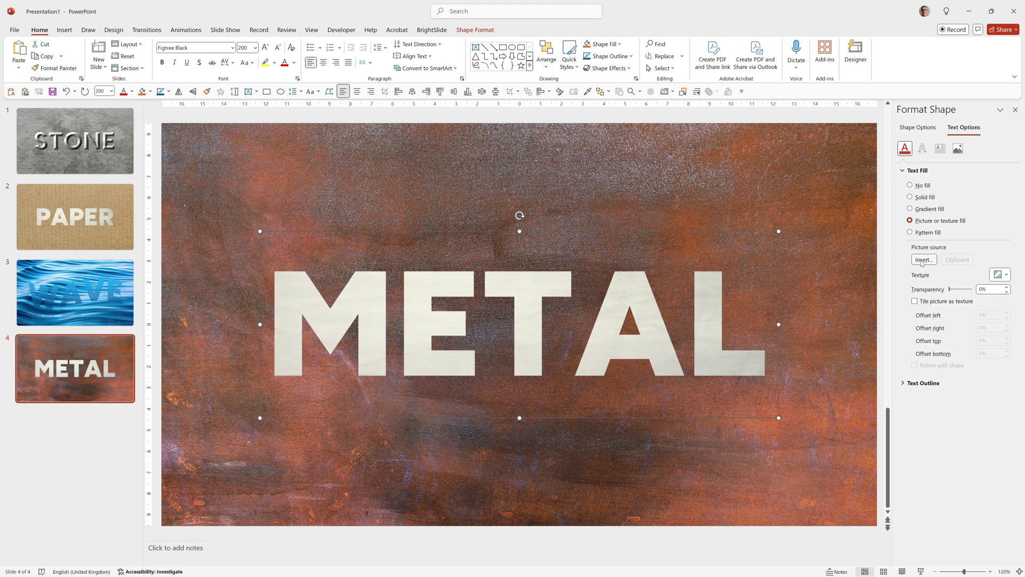
pyautogui.click(923, 260)
pyautogui.click(417, 299)
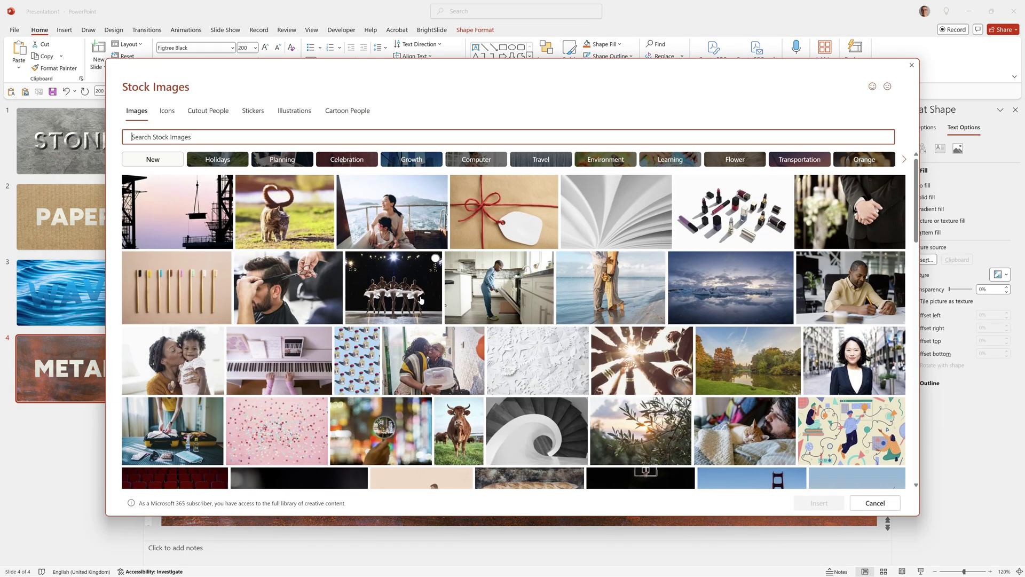
pyautogui.write('metal background')
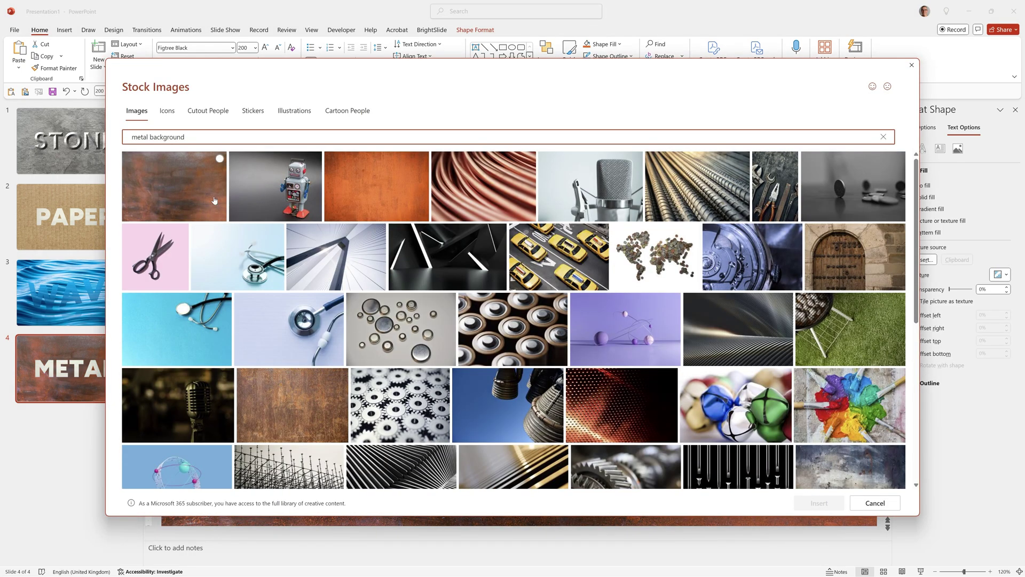
pyautogui.click(202, 198)
pyautogui.click(819, 503)
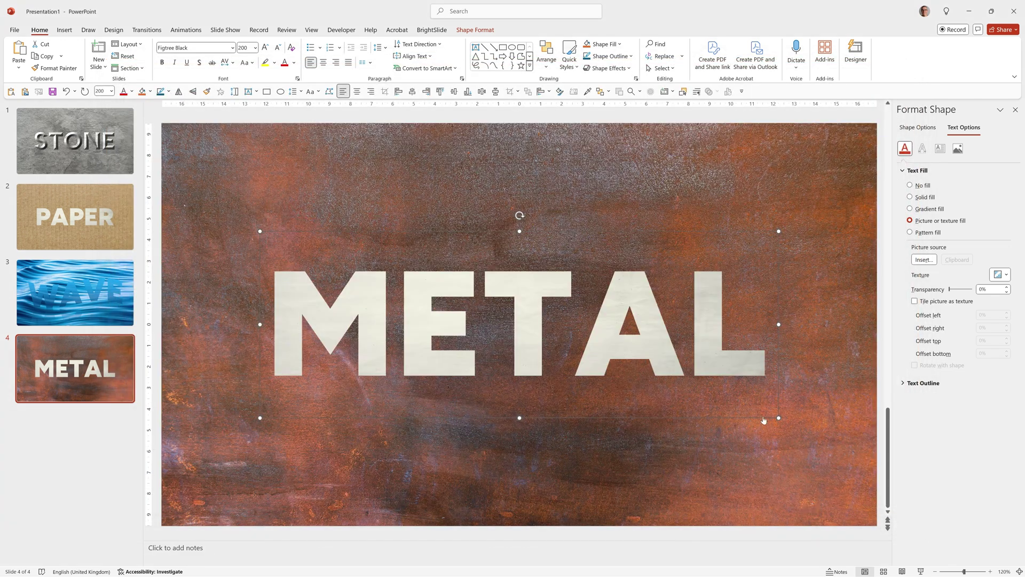
pyautogui.click(923, 148)
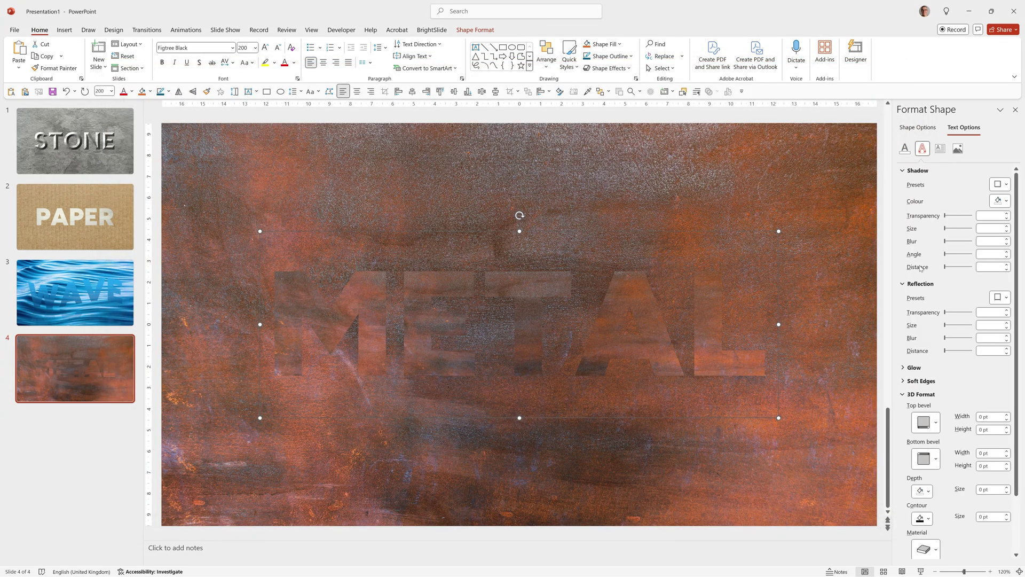
# Give METAL a top bevel 10 pt wide and 10 pt high, with 14 pt depth
pyautogui.scroll(-2, 924, 266)
pyautogui.click(925, 355)
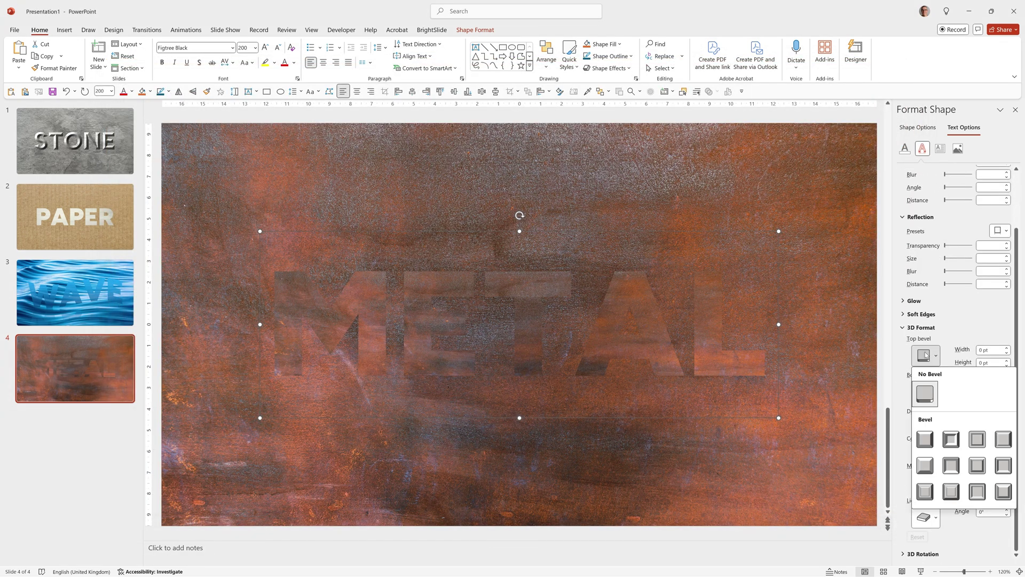
pyautogui.click(924, 467)
pyautogui.click(959, 351)
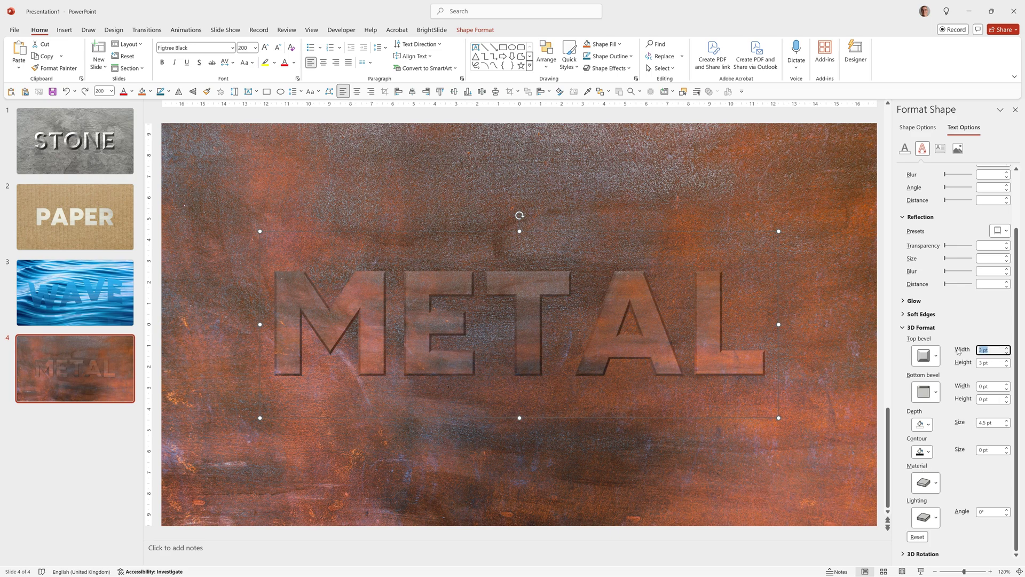
pyautogui.write('10')
pyautogui.press('Tab')
pyautogui.write('10')
pyautogui.press('Tab')
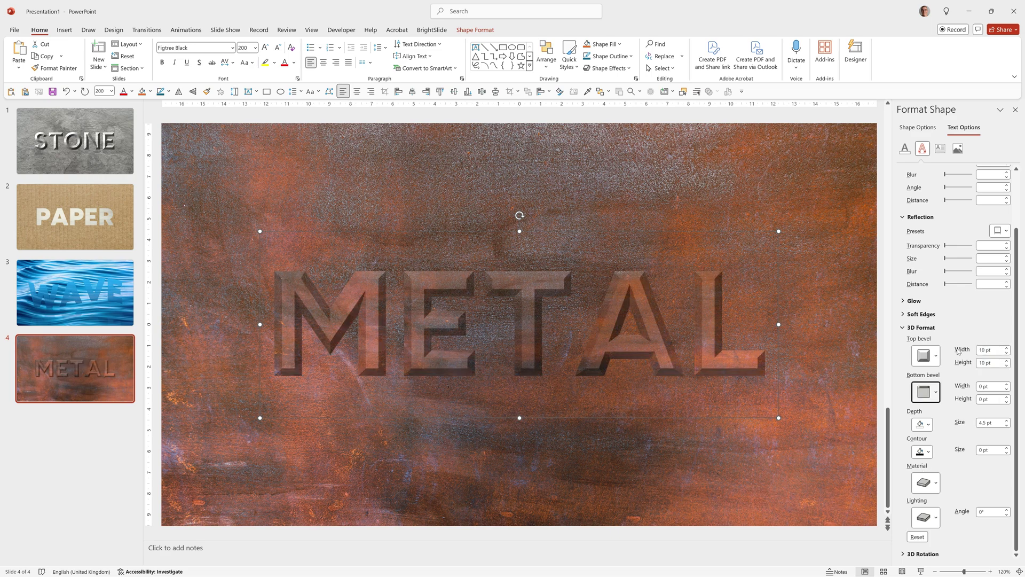
pyautogui.click(979, 425)
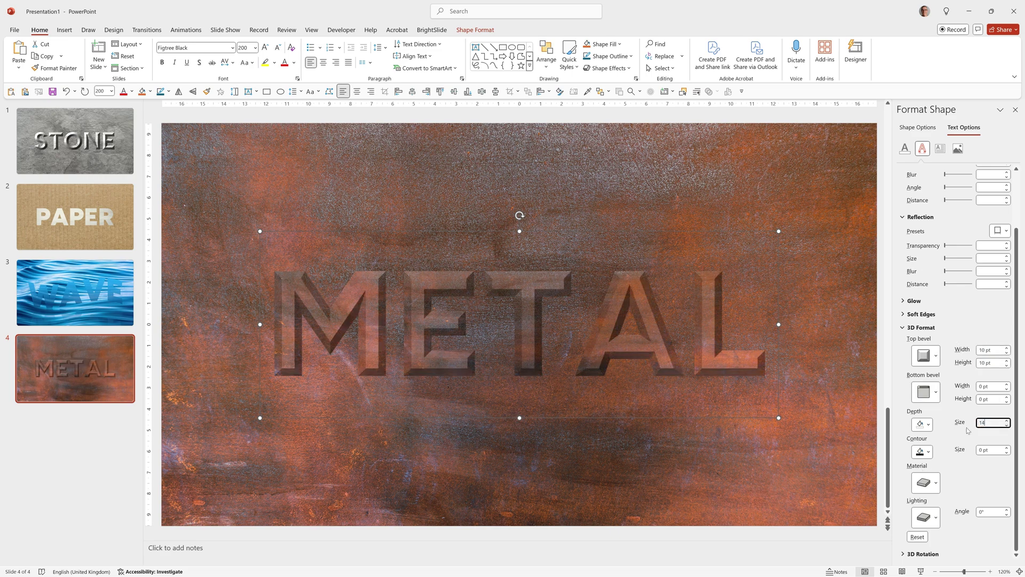
# Apply a Neutral lighting preset to METAL angled at 240°
pyautogui.click(920, 522)
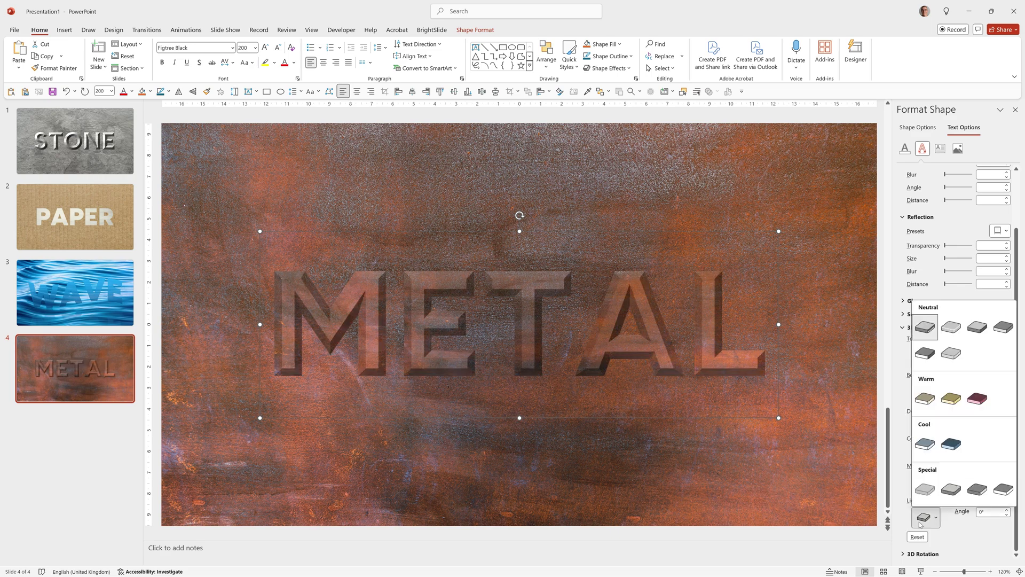
pyautogui.click(926, 353)
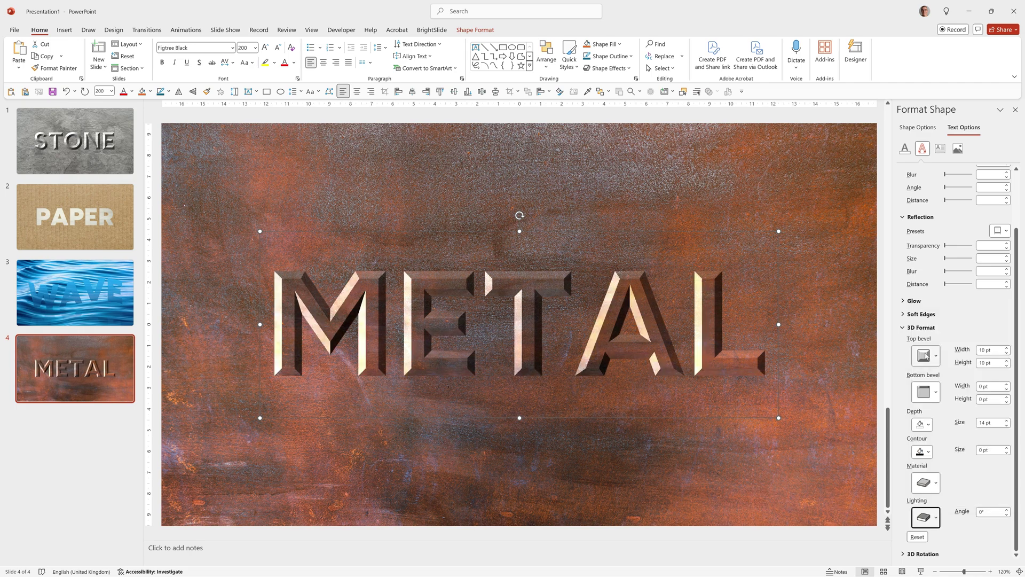
pyautogui.click(992, 512)
pyautogui.write('240')
pyautogui.press('Return')
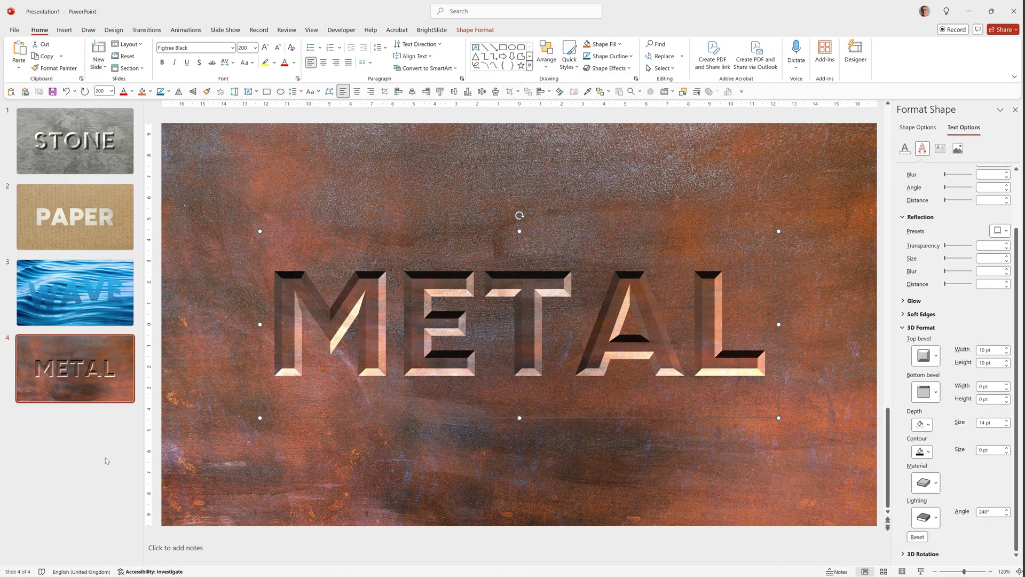
# Add a blank fifth slide with a solid black background
pyautogui.rightClick(105, 447)
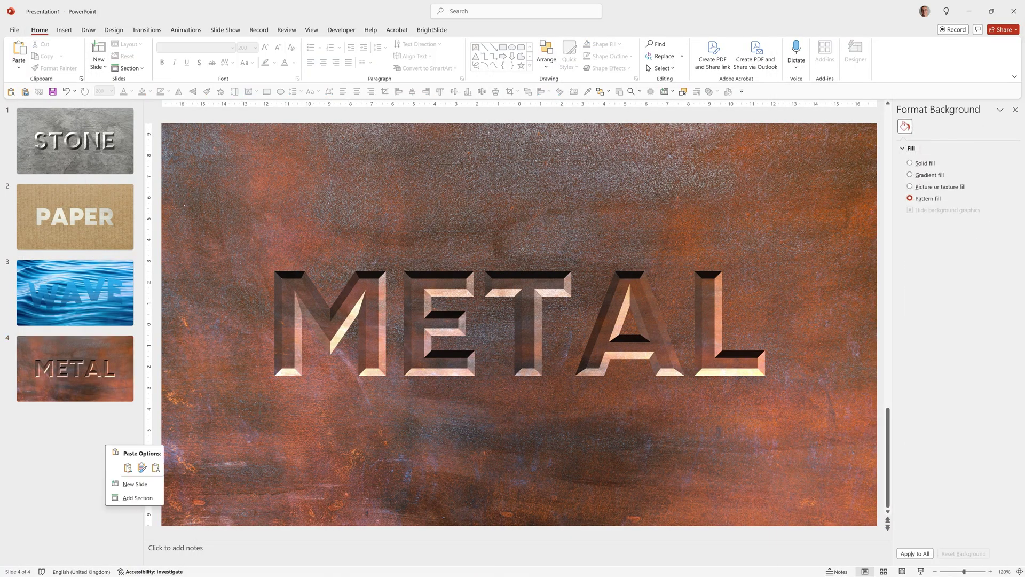
pyautogui.click(136, 486)
pyautogui.rightClick(286, 270)
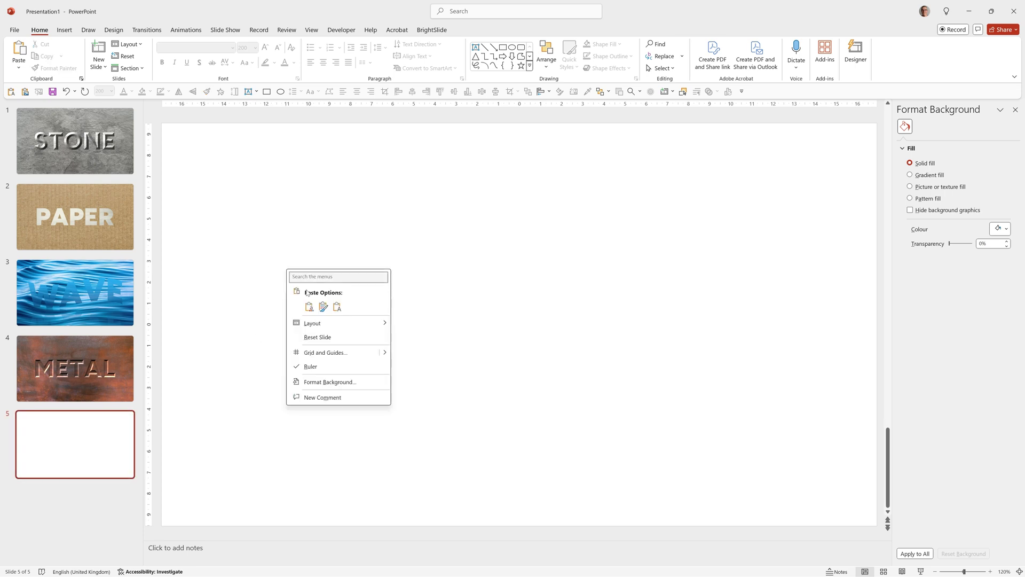
pyautogui.click(335, 386)
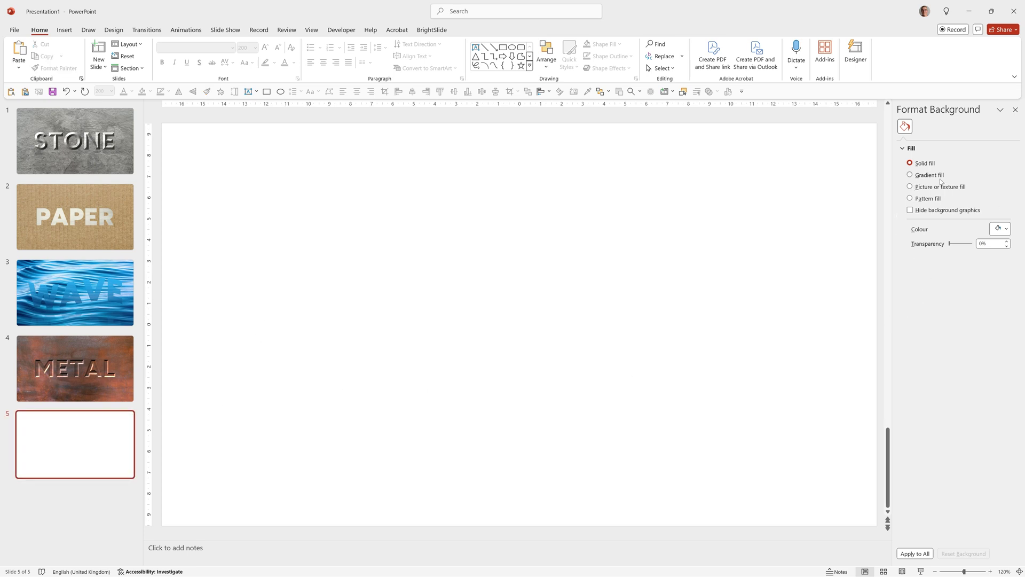
pyautogui.click(1000, 229)
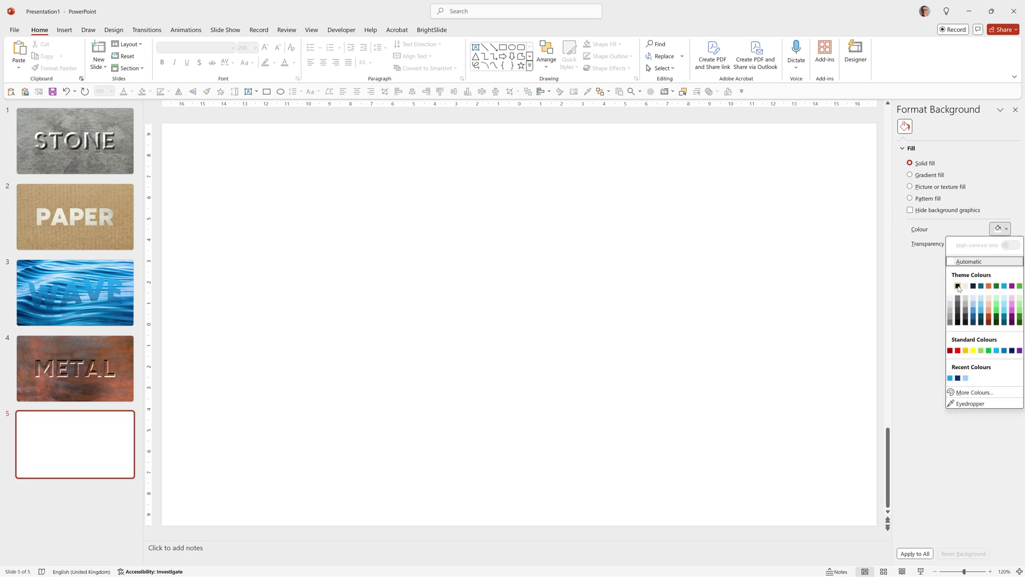
pyautogui.click(958, 286)
# Add a text box reading WOOD and colour its text white
pyautogui.click(339, 262)
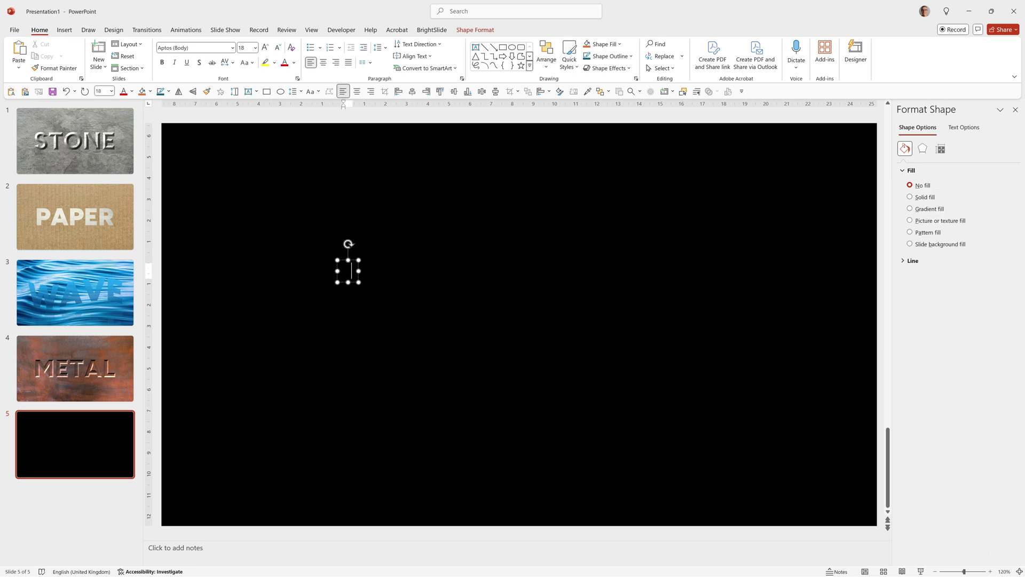
pyautogui.write('WOOD')
pyautogui.hotkey('ctrl', 'a')
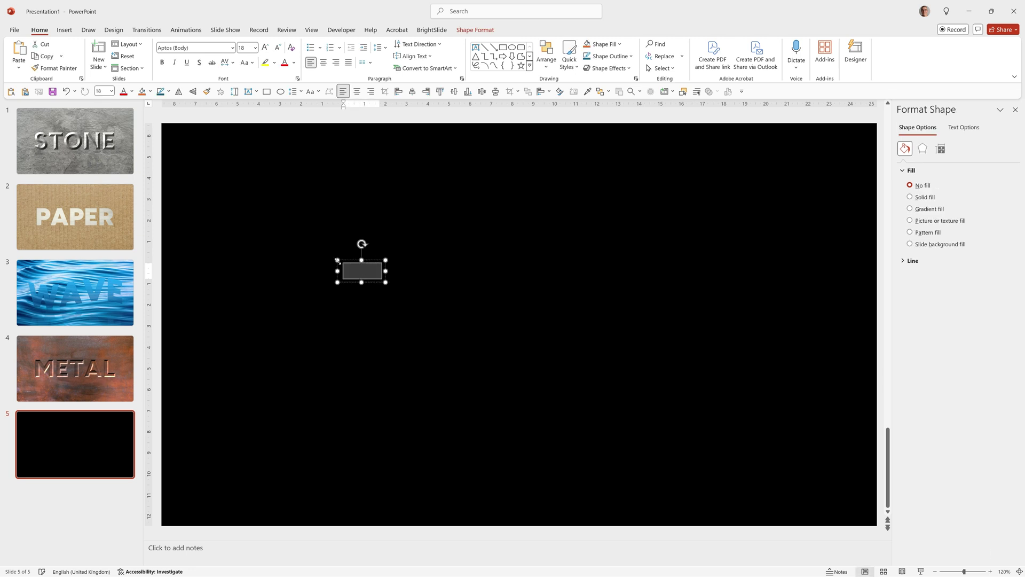
pyautogui.click(294, 62)
pyautogui.click(286, 108)
# Set the title text to Figtree Black at 200 pt
pyautogui.click(204, 49)
pyautogui.write('Figtree Black')
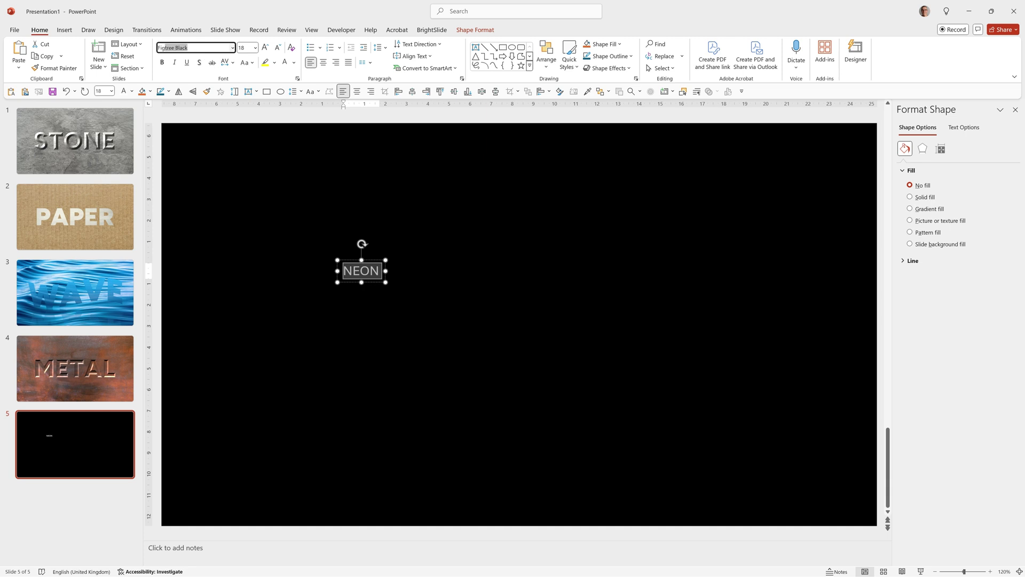
pyautogui.press('Tab')
pyautogui.write('200')
pyautogui.press('Return')
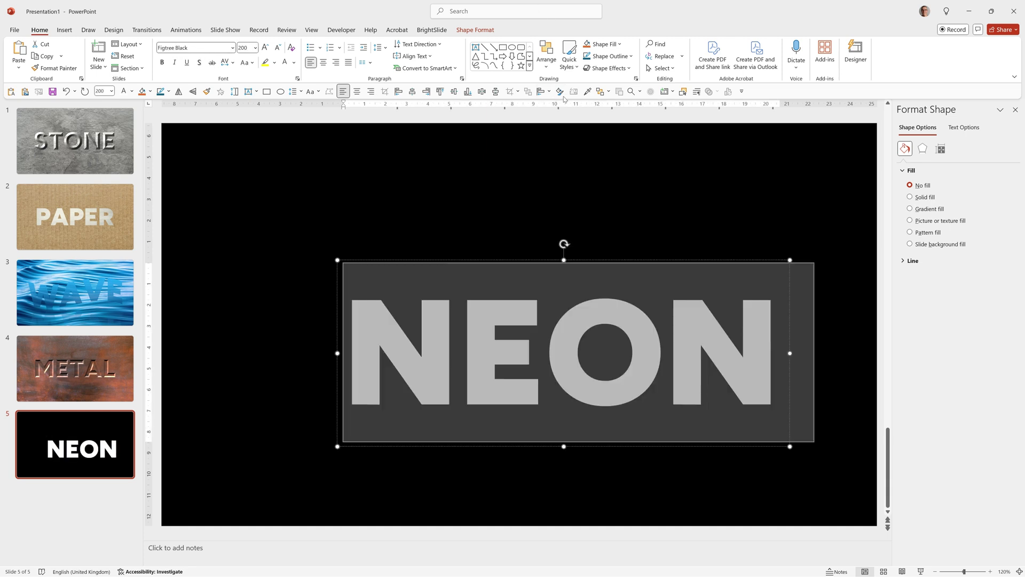
# Centre the title box horizontally on the slide, then return to the alignment choices for vertical centring
pyautogui.click(546, 54)
pyautogui.moveTo(575, 227)
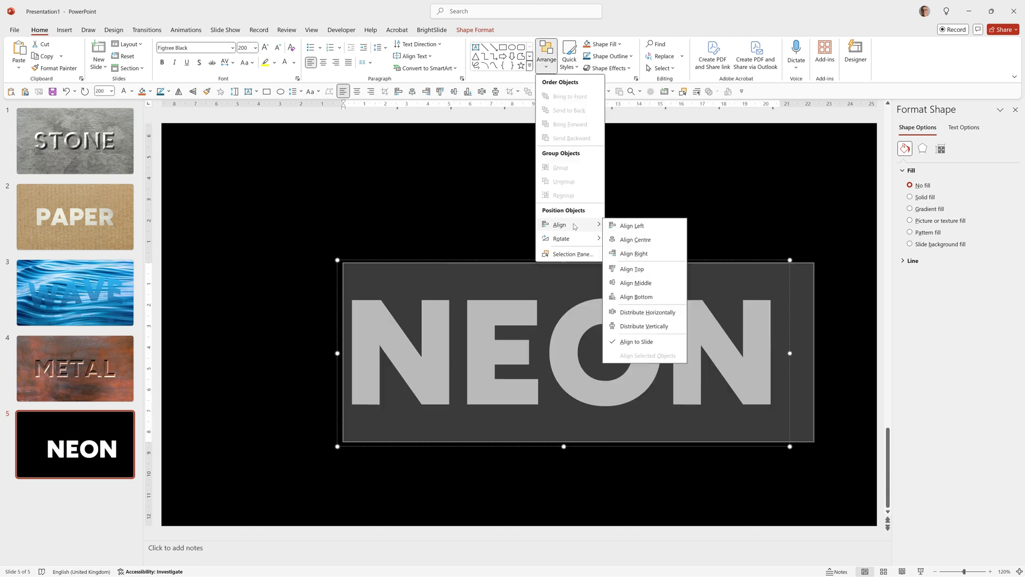
pyautogui.click(627, 240)
pyautogui.click(546, 53)
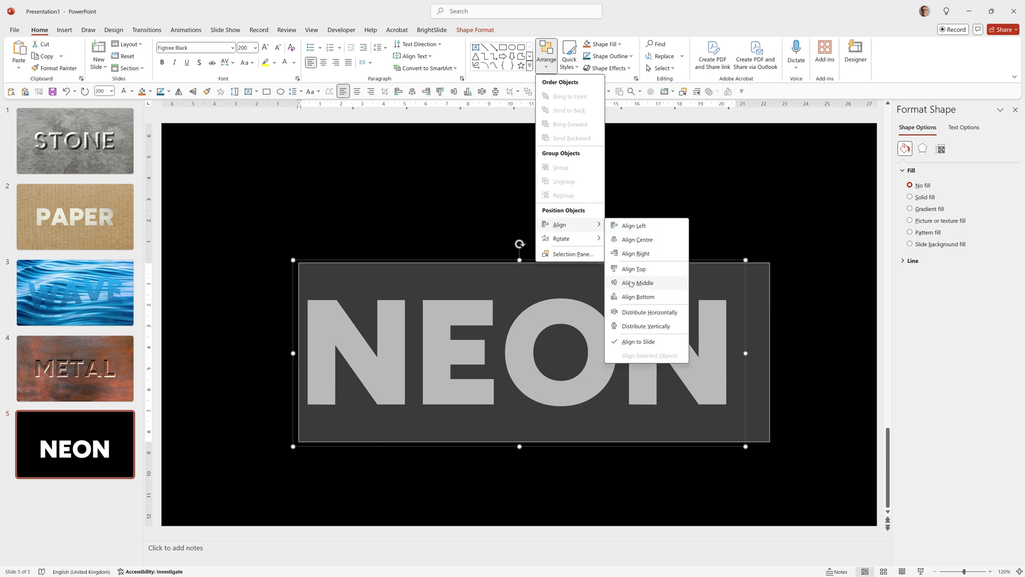
pyautogui.click(630, 282)
# Centre the NEON box vertically and give the letters a wide custom magenta glow
pyautogui.click(964, 127)
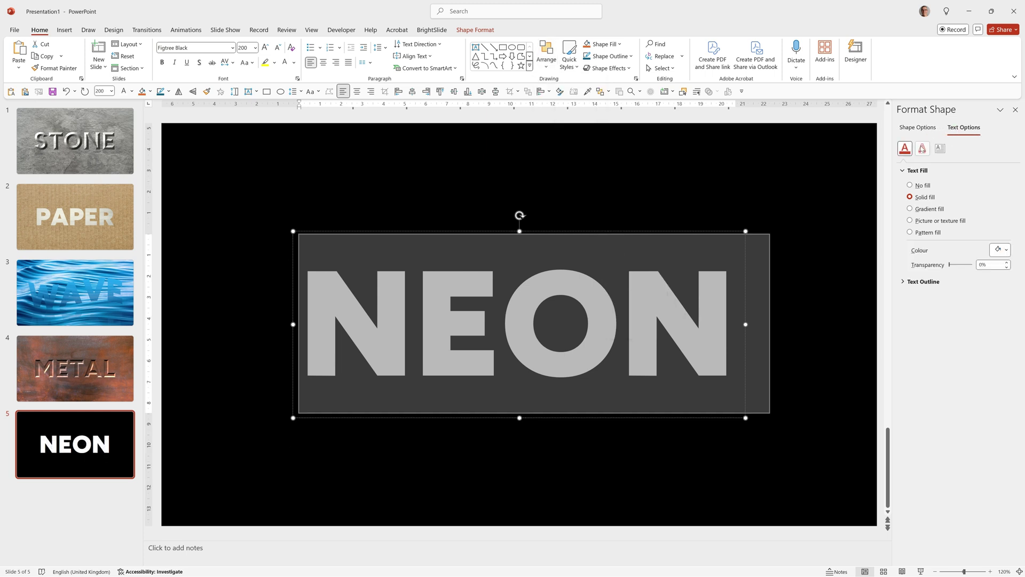
pyautogui.click(917, 148)
pyautogui.click(914, 367)
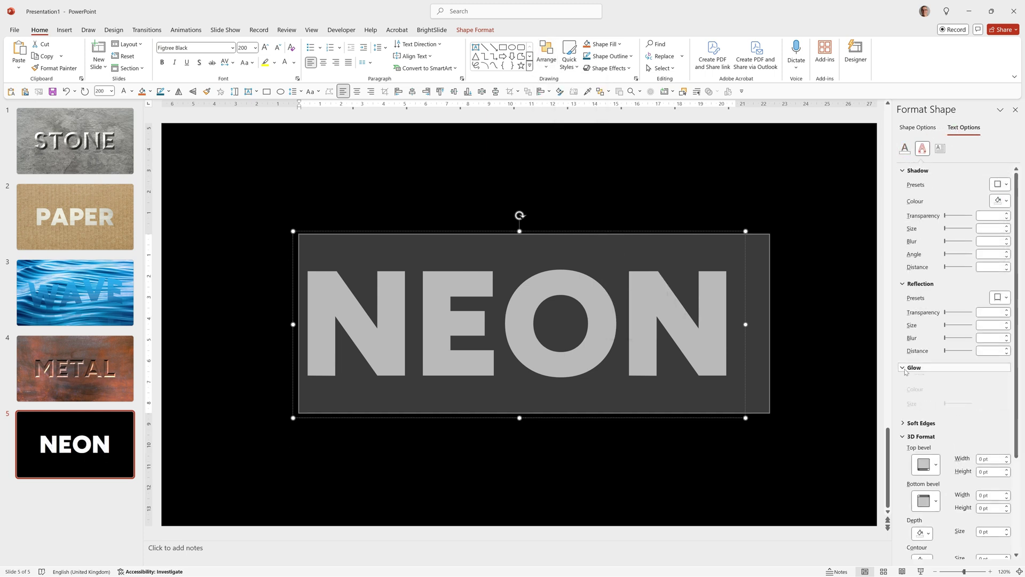
pyautogui.scroll(-1, 950, 373)
pyautogui.click(997, 376)
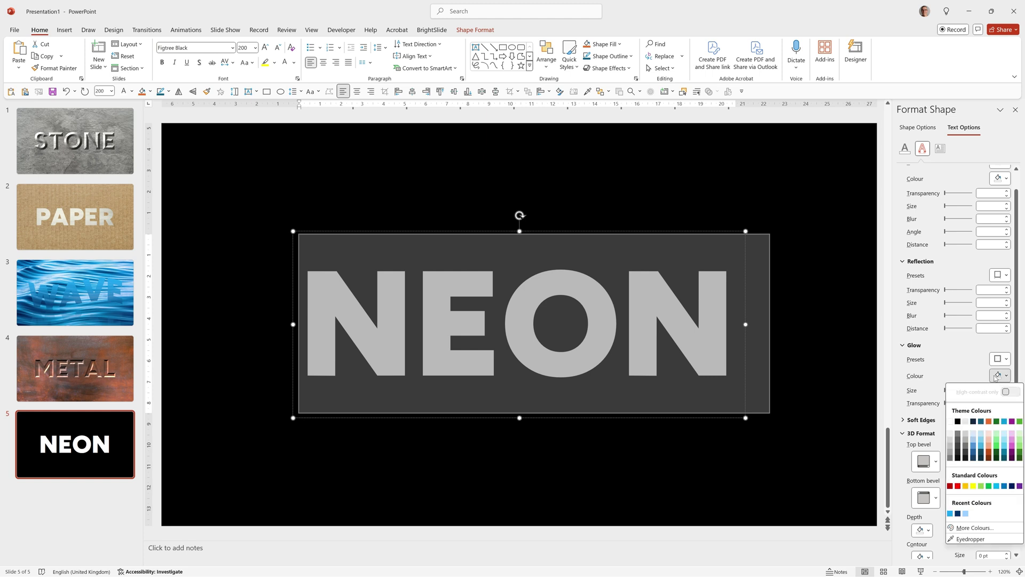
pyautogui.click(970, 528)
pyautogui.click(556, 347)
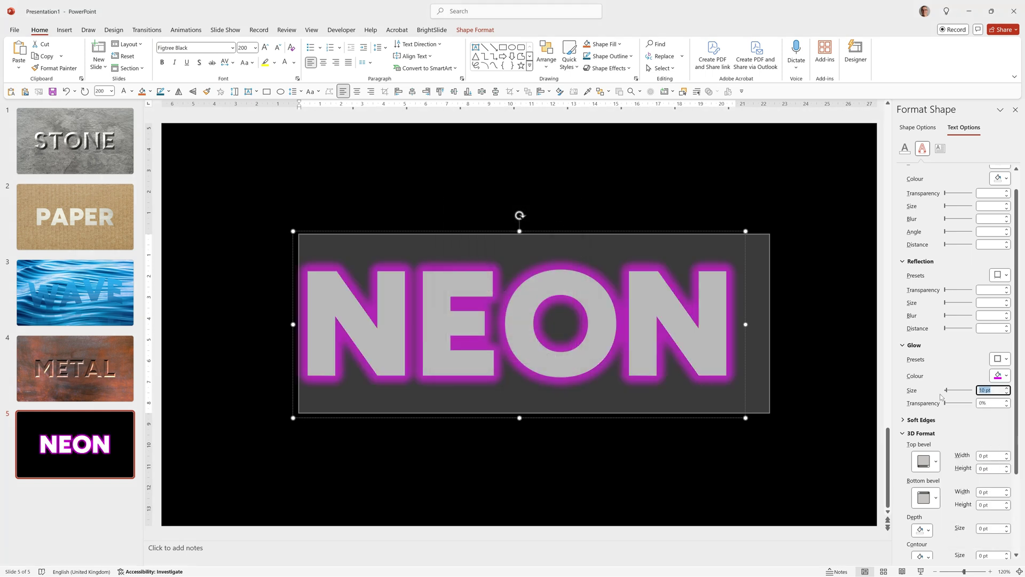
pyautogui.write('20')
pyautogui.press('Return')
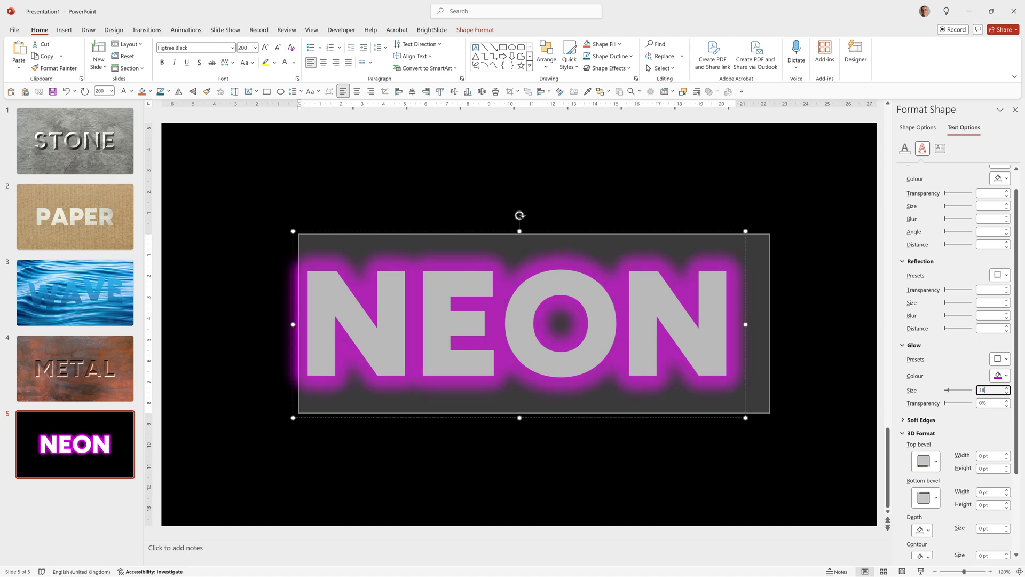
# Fill the NEON letters with a gradient from pale blue-grey to magenta
pyautogui.click(905, 148)
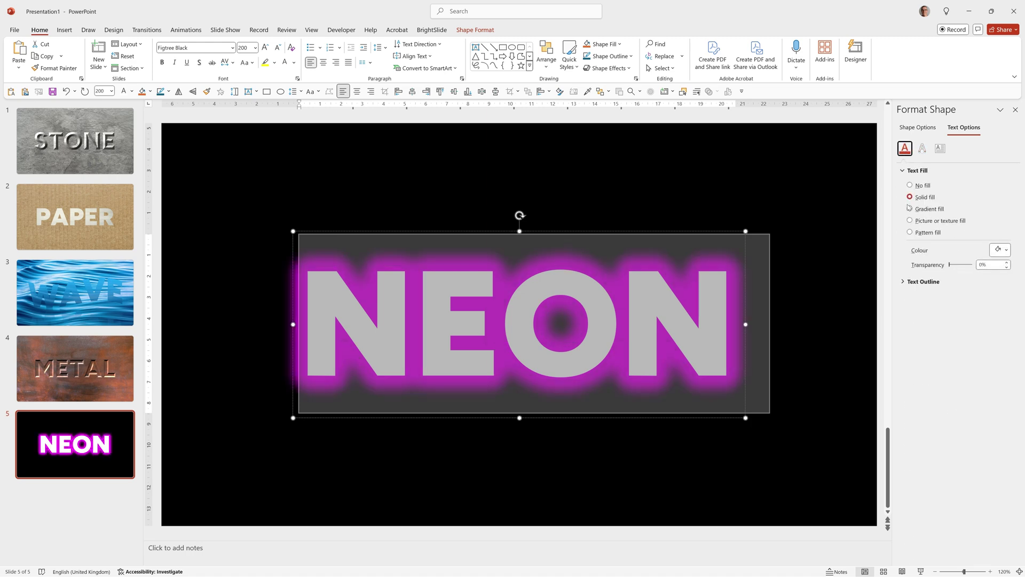
pyautogui.click(909, 208)
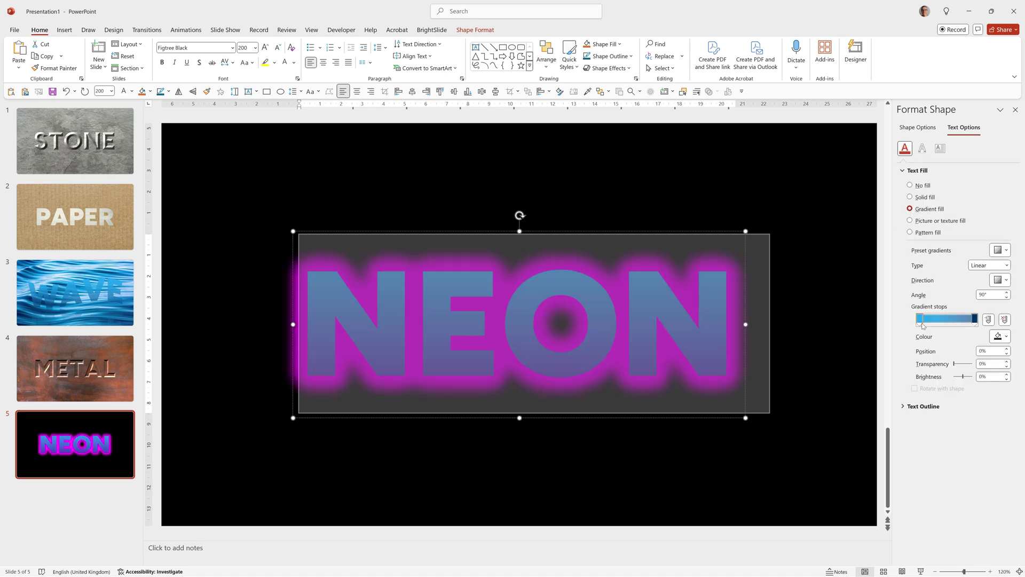
pyautogui.click(1000, 337)
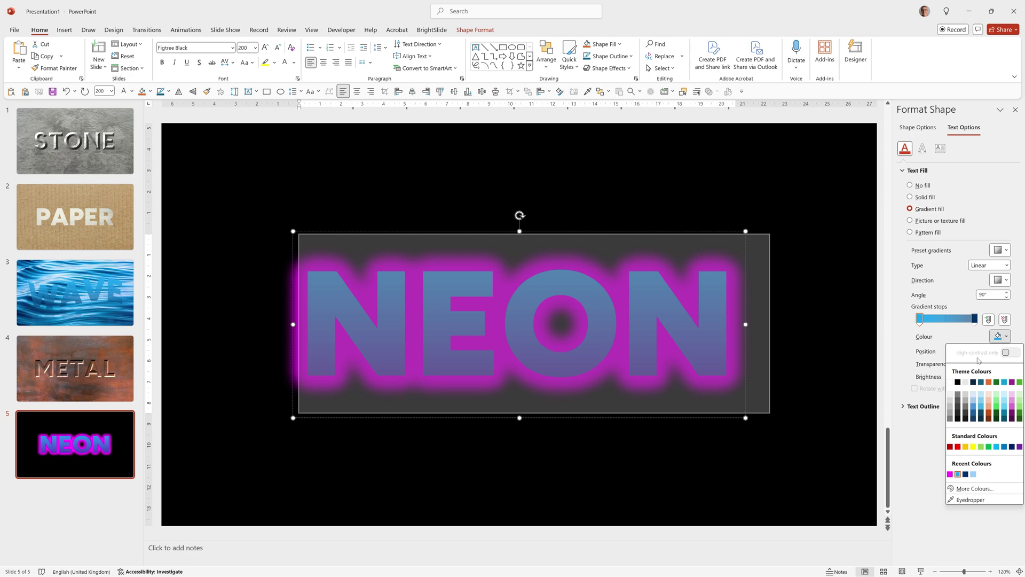
pyautogui.click(975, 401)
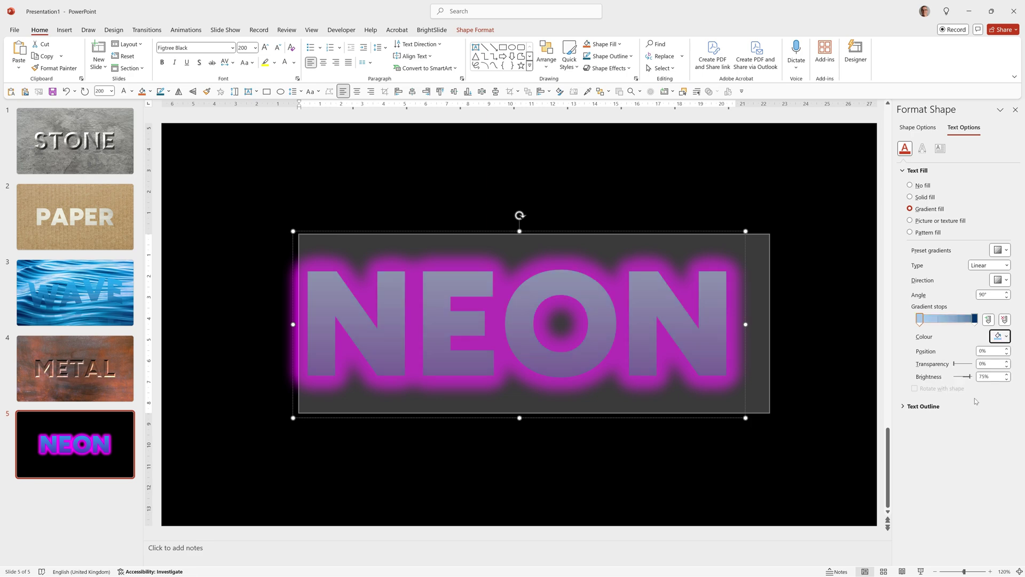
pyautogui.click(976, 320)
pyautogui.click(1000, 336)
pyautogui.click(951, 474)
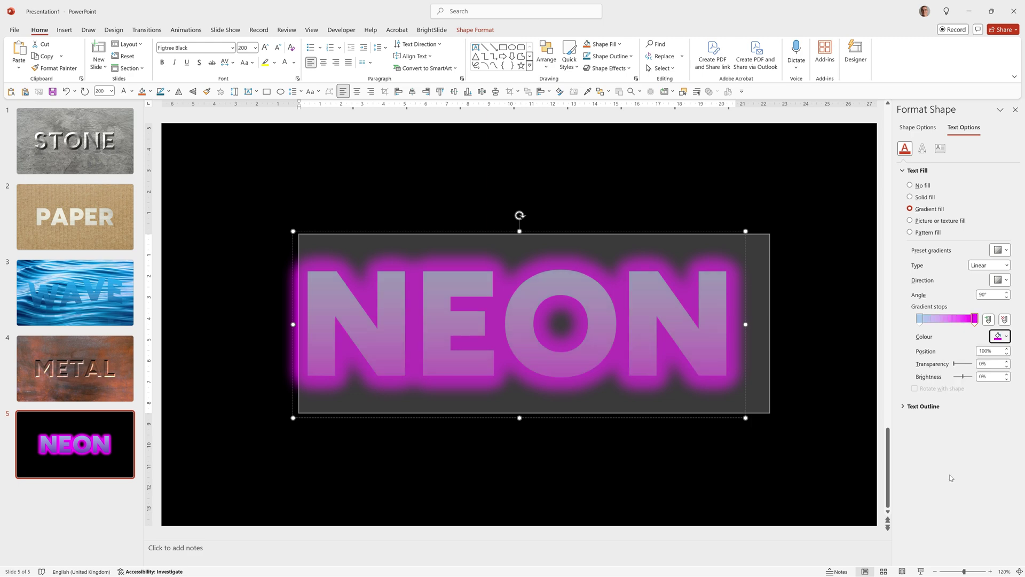
# Apply a top bevel to the NEON letters with 15 pt width and 15 pt height
pyautogui.click(922, 148)
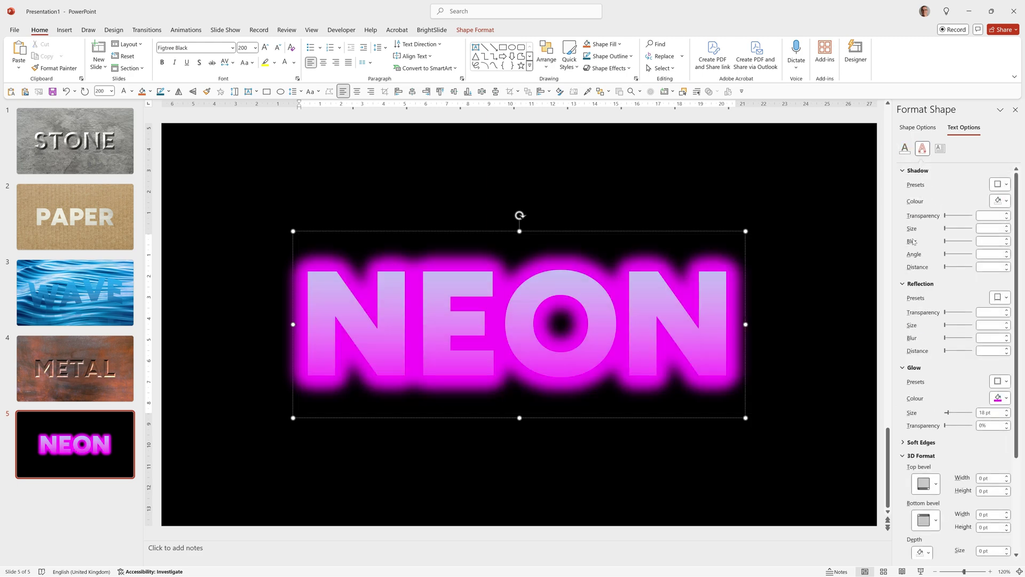
pyautogui.scroll(-2, 928, 277)
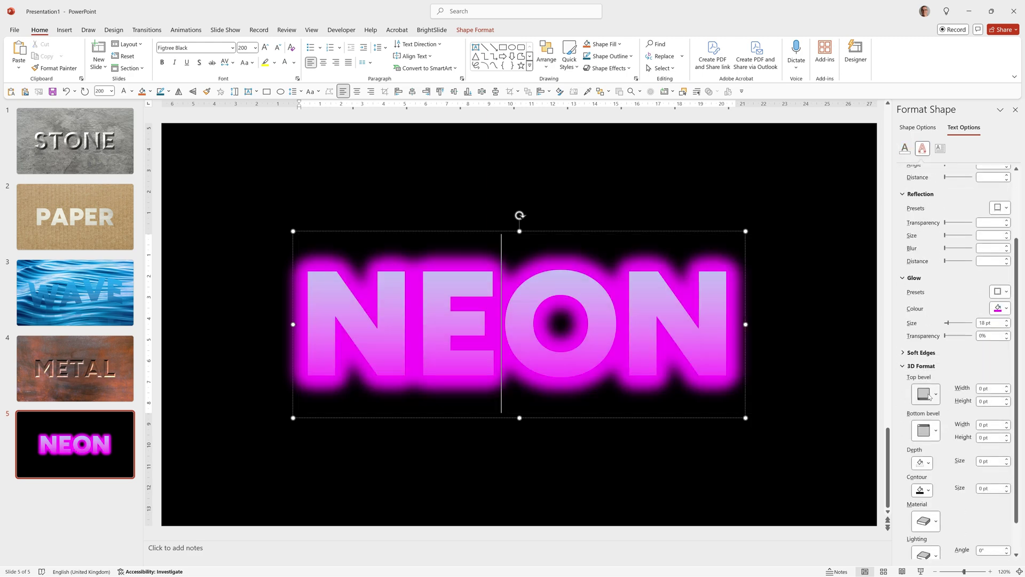
pyautogui.click(930, 396)
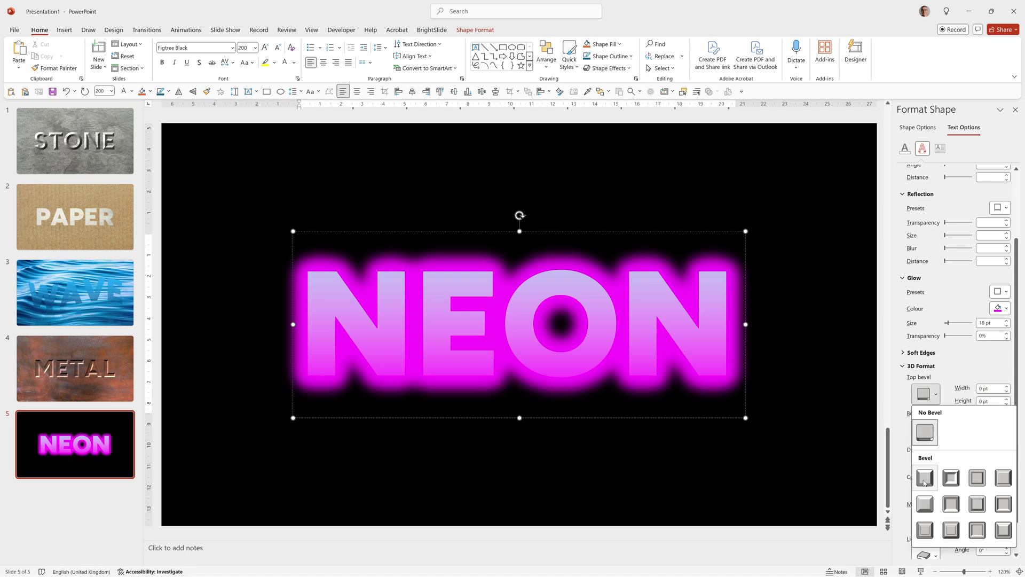
pyautogui.click(924, 480)
pyautogui.click(991, 388)
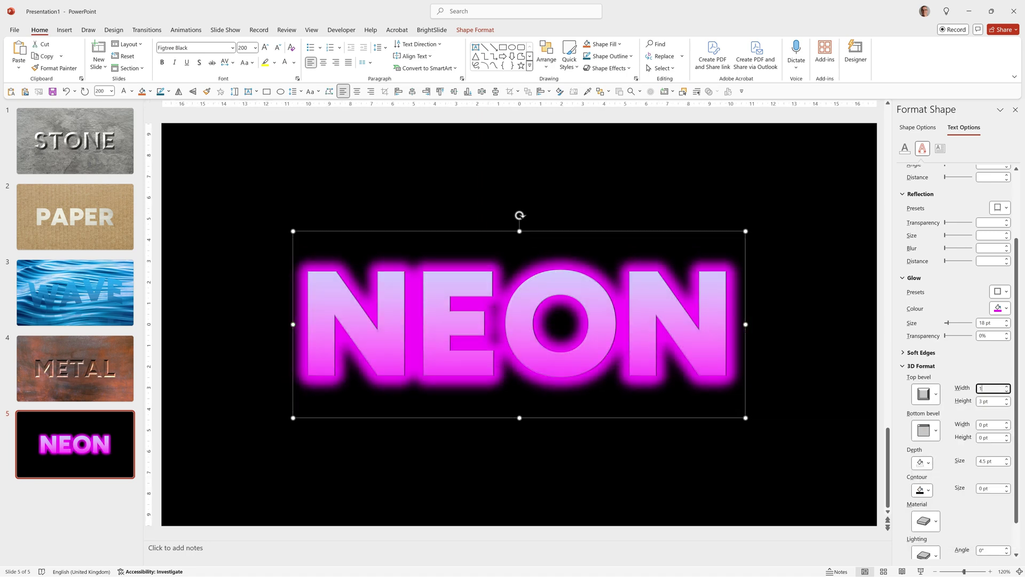
pyautogui.write('15')
pyautogui.press('Tab')
pyautogui.write('15')
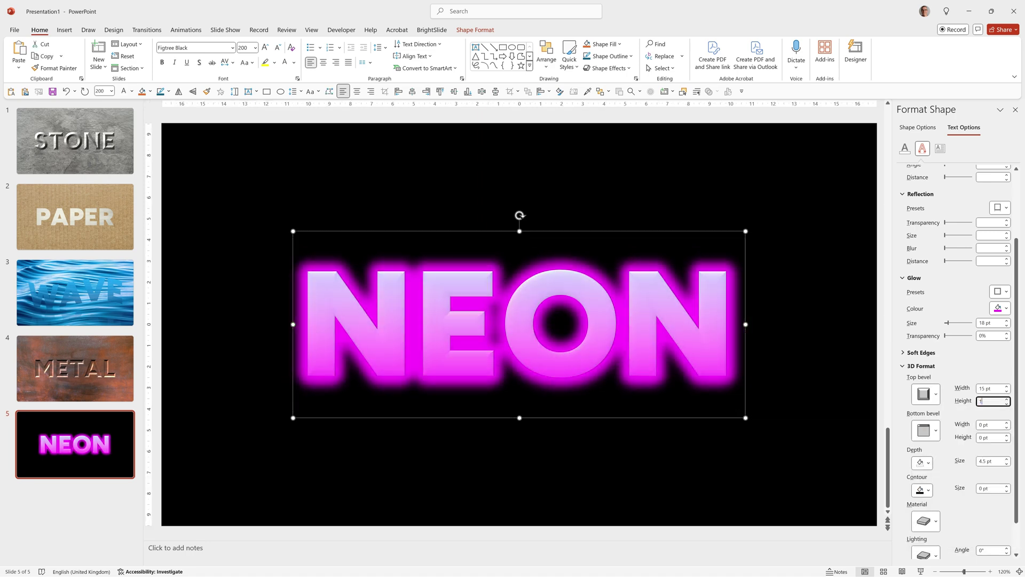
pyautogui.press('Tab')
# Light the NEON letters with the bright Special lighting preset
pyautogui.scroll(-1, 981, 455)
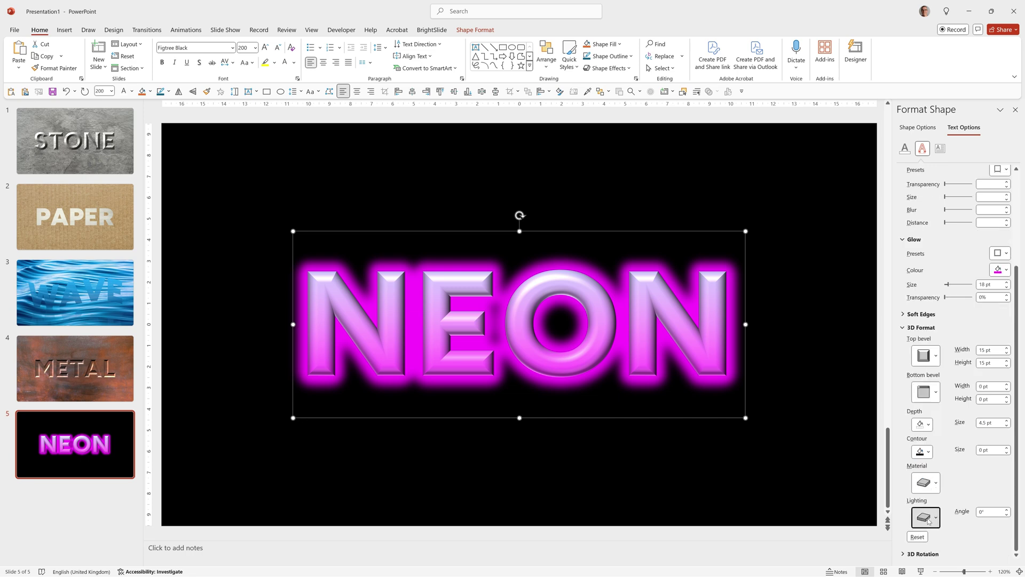
pyautogui.click(927, 517)
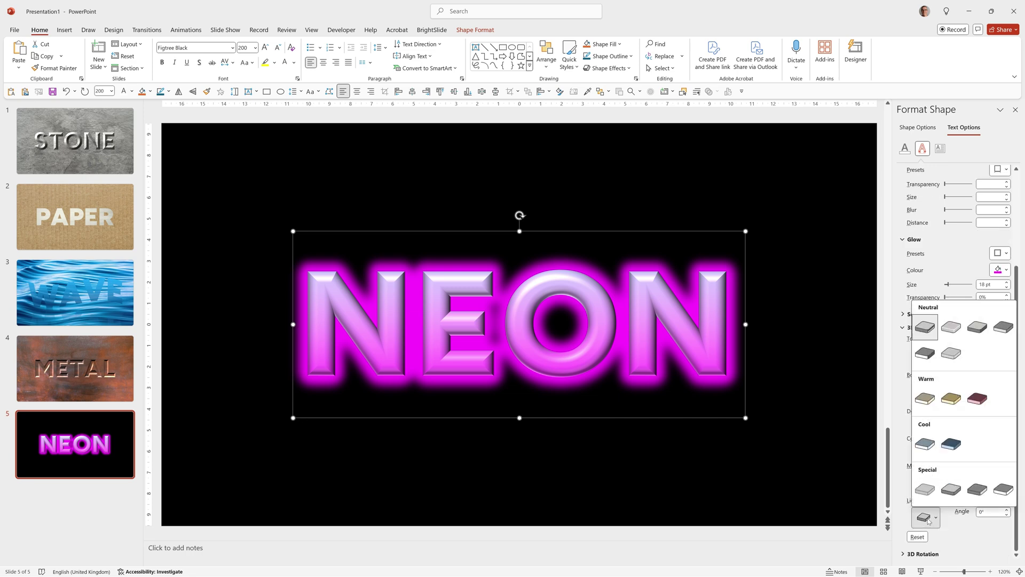
pyautogui.click(1003, 489)
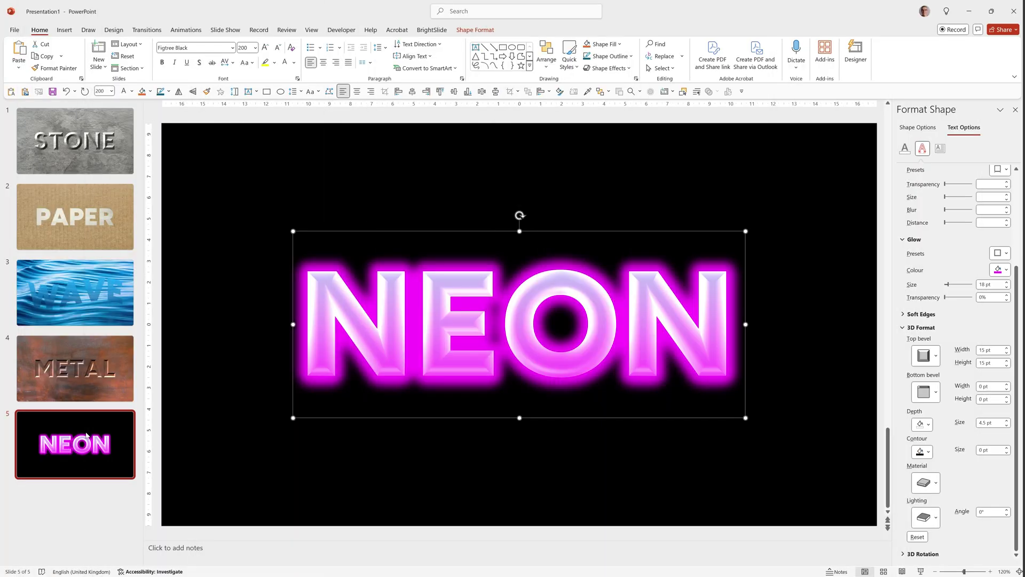
# Select slides 2–5, PAPER through NEON, and give them the Pan transition
pyautogui.click(87, 436)
pyautogui.click(81, 240)
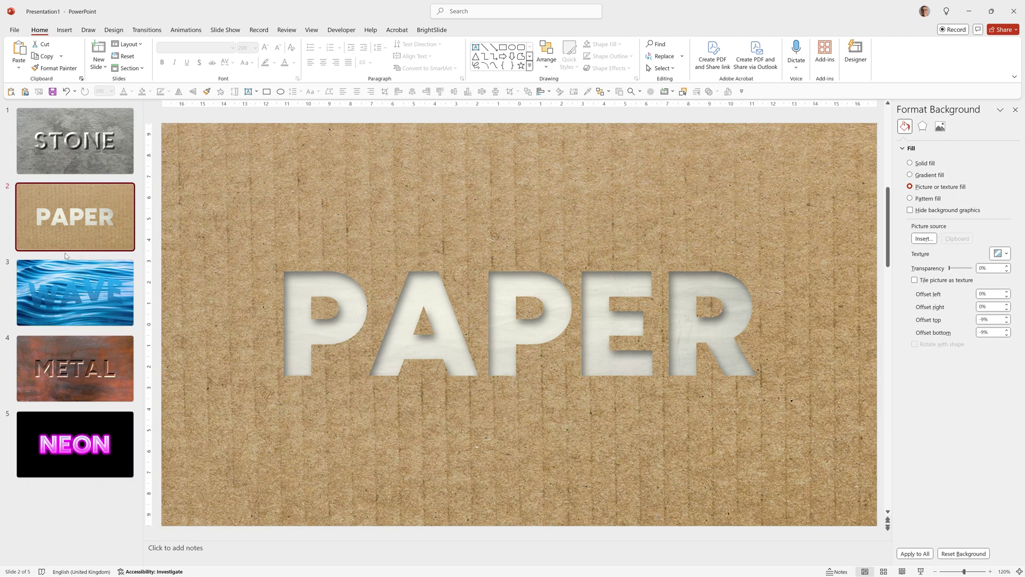
pyautogui.keyDown('shift'); pyautogui.click(91, 452); pyautogui.keyUp('shift')
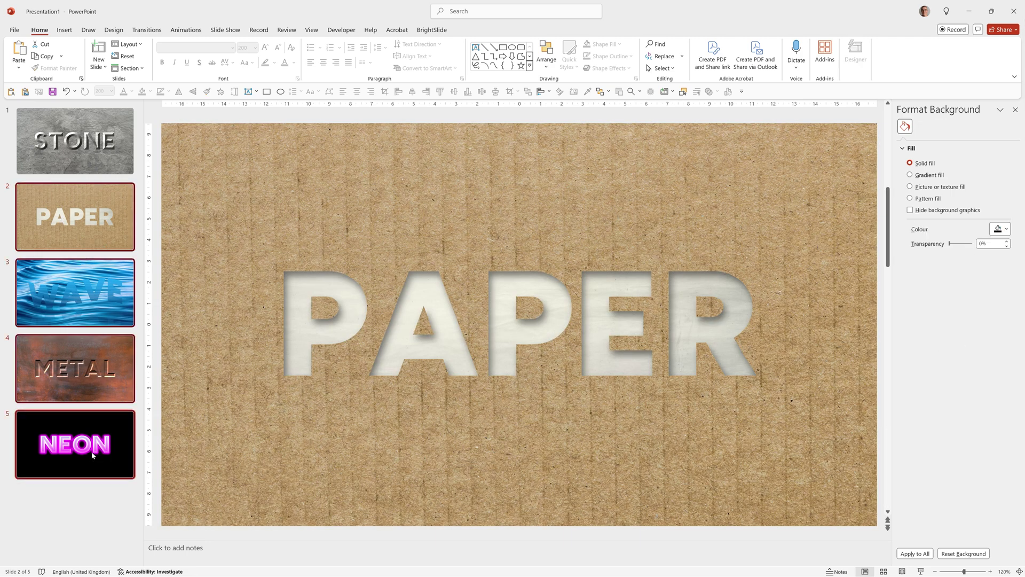
pyautogui.click(147, 30)
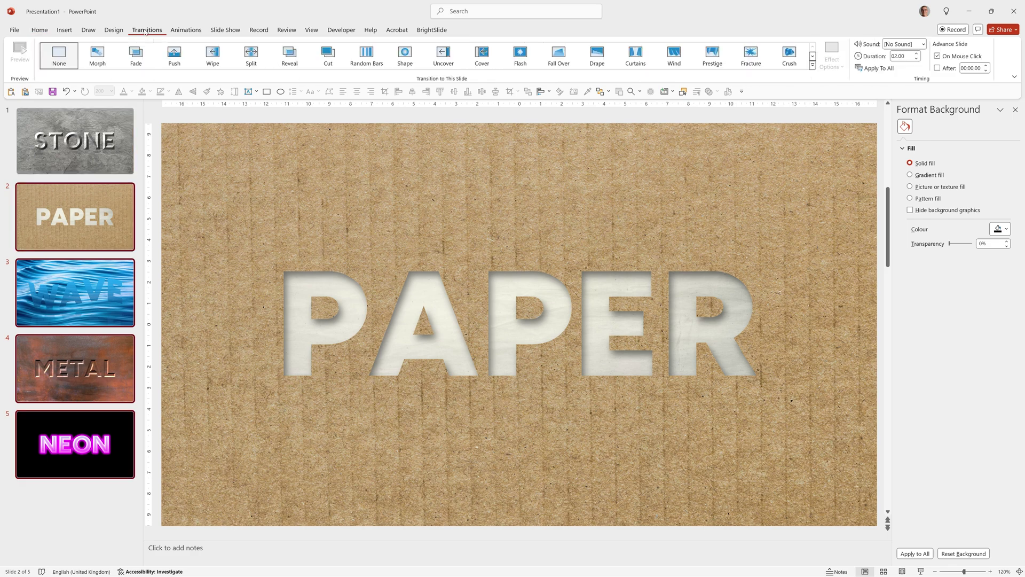
pyautogui.click(813, 66)
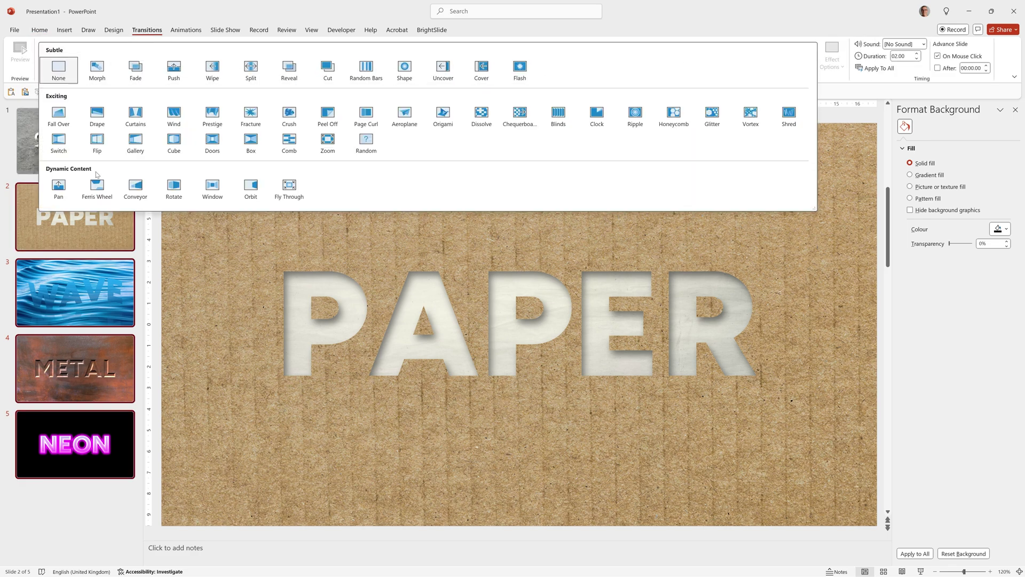
pyautogui.click(58, 185)
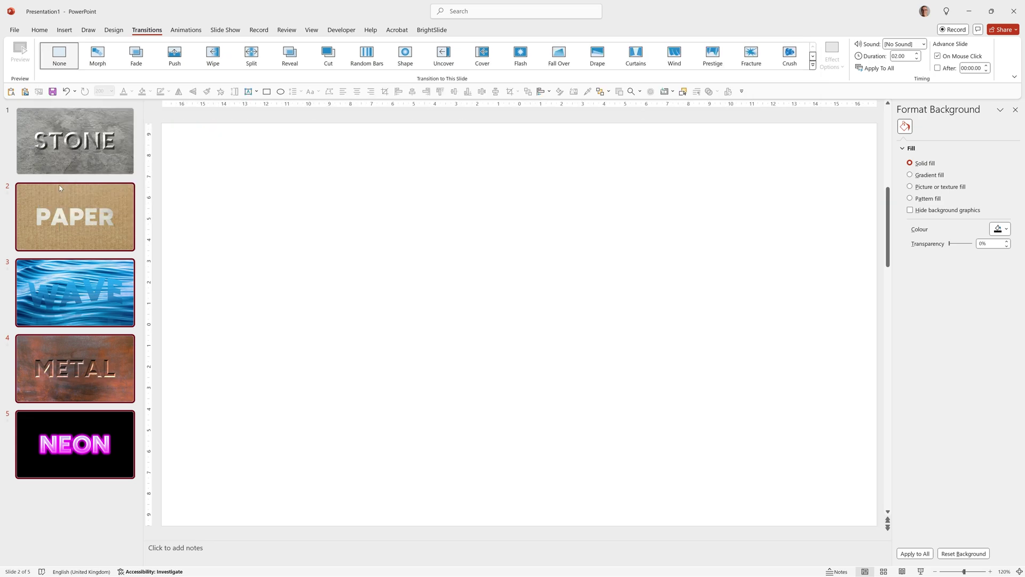